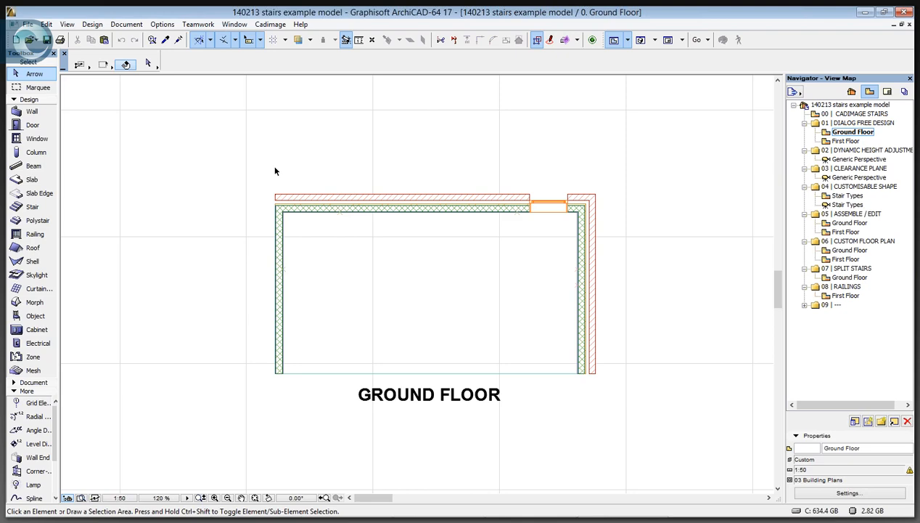
Start a Polystair on the inside of the right-hand wall with a 250 mm straight flight and a 900 mm corner landing.
left_click(36, 222)
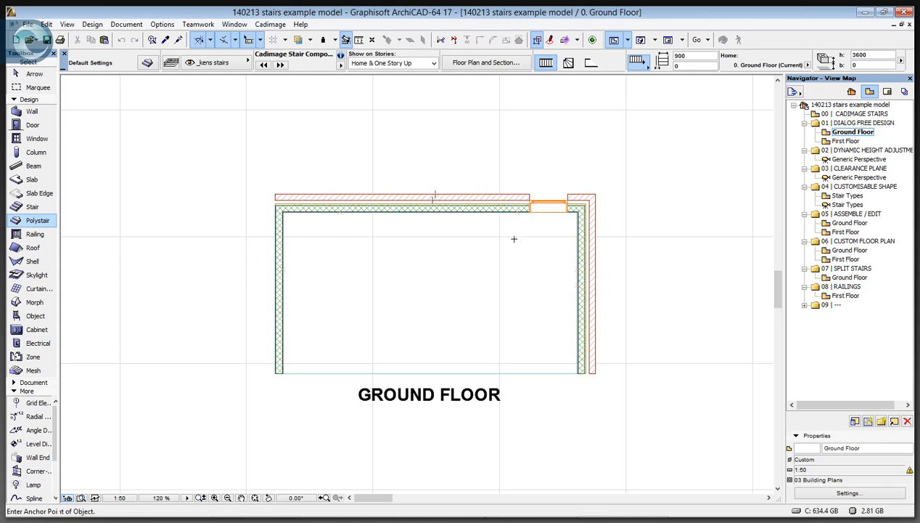
left_click(578, 281)
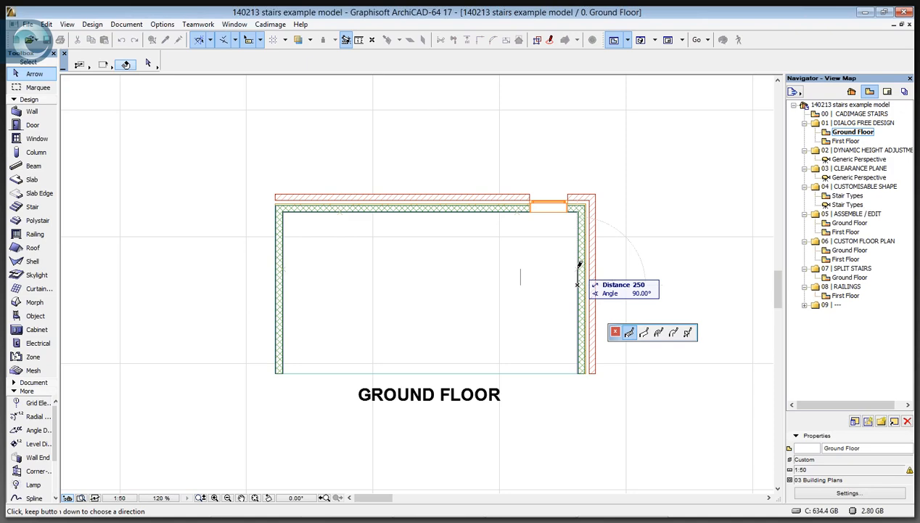
left_click(578, 268)
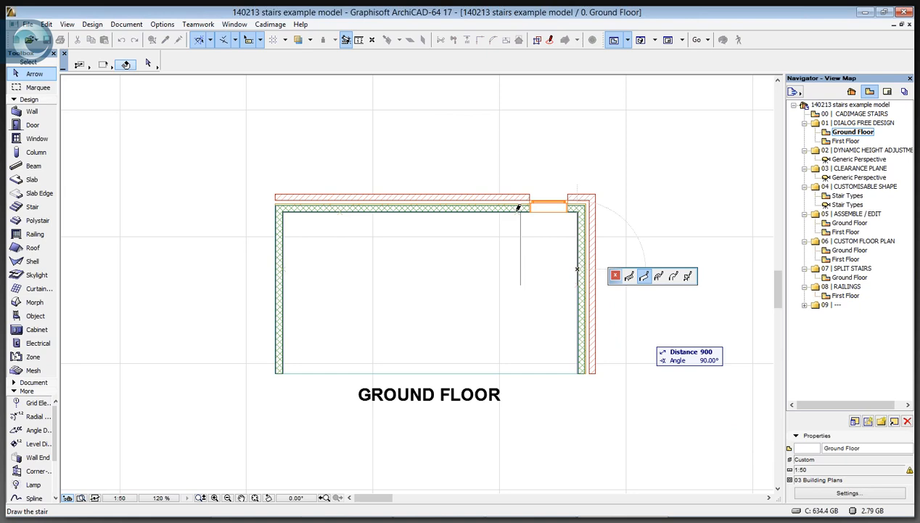
Continue the stair with a straight flight about 2800 mm long along the upper wall, ending in a curved quarter-turn winder at the left-hand wall.
left_click(581, 272)
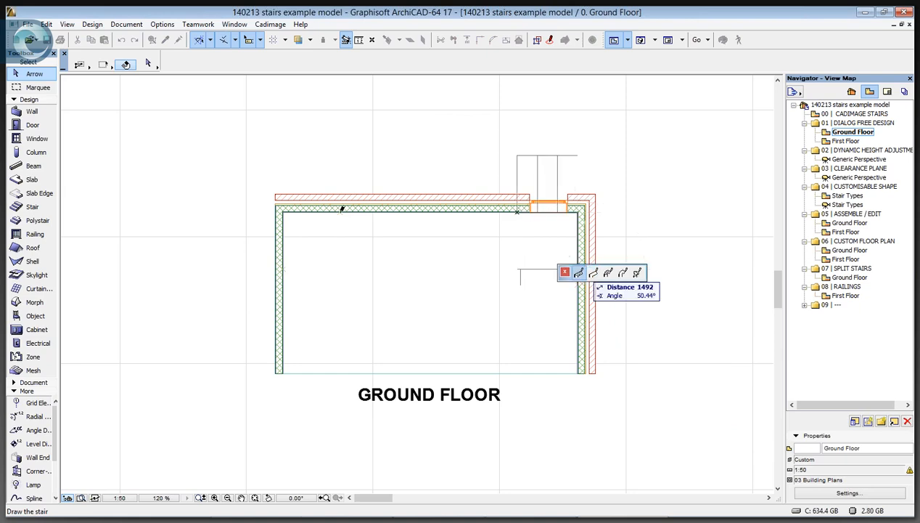
left_click(342, 209)
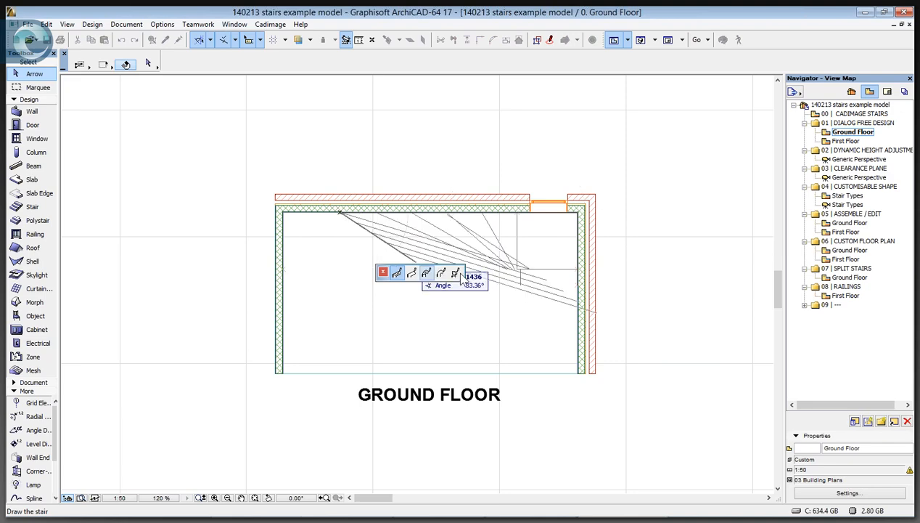
left_click(455, 273)
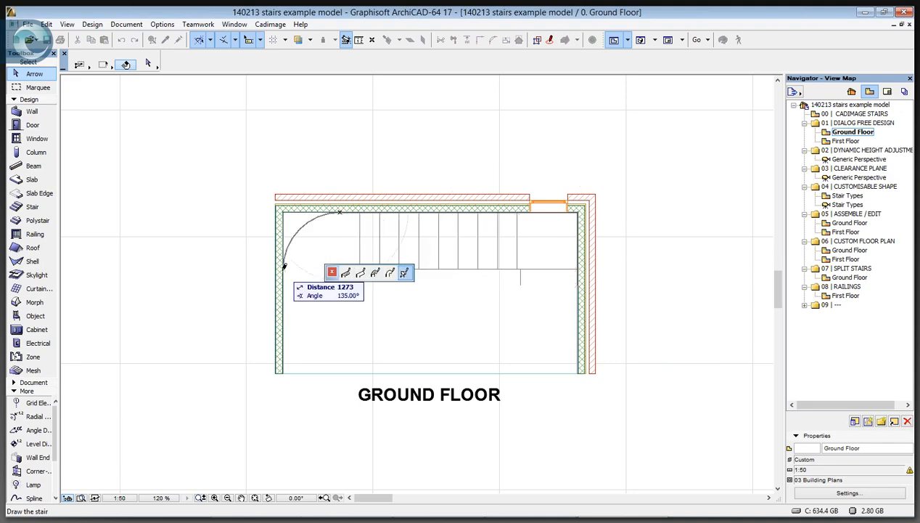
left_click(283, 268)
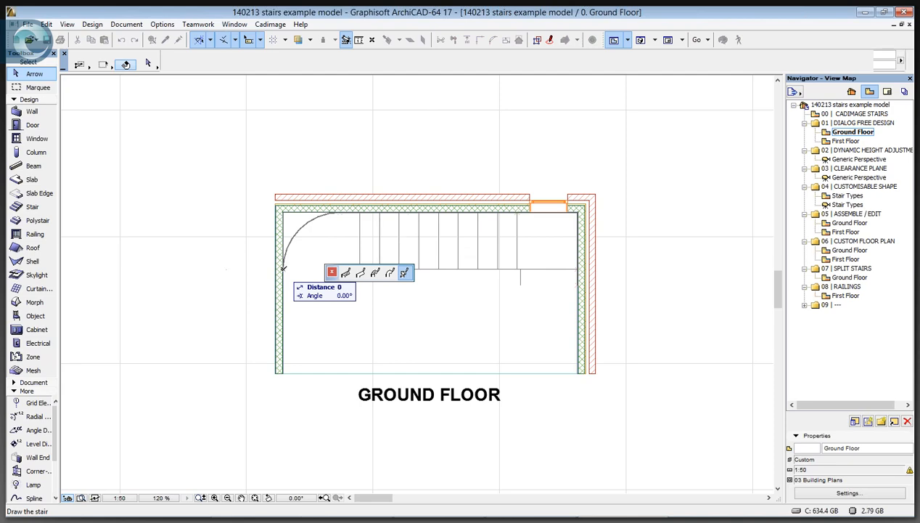
left_click(283, 267)
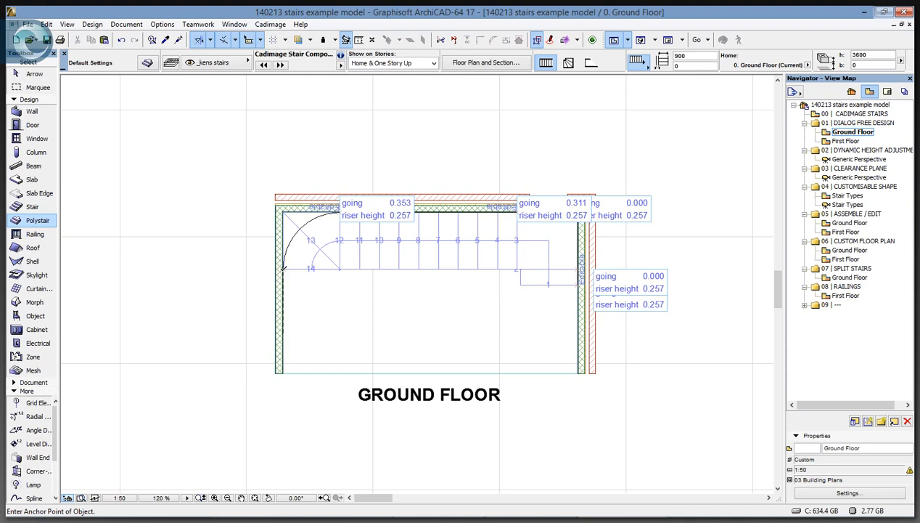
Set the number of treads in the curved corner component of the stair to 3.
left_click(317, 251)
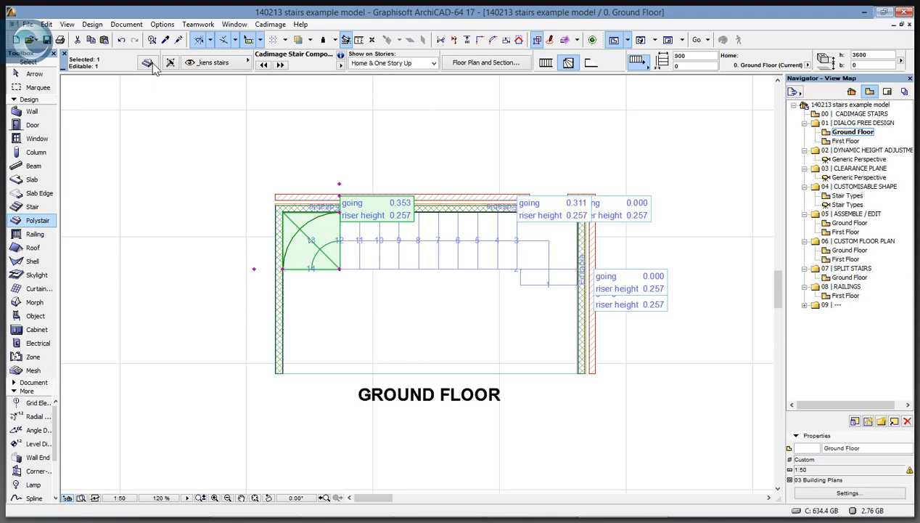
key("ctrl+t")
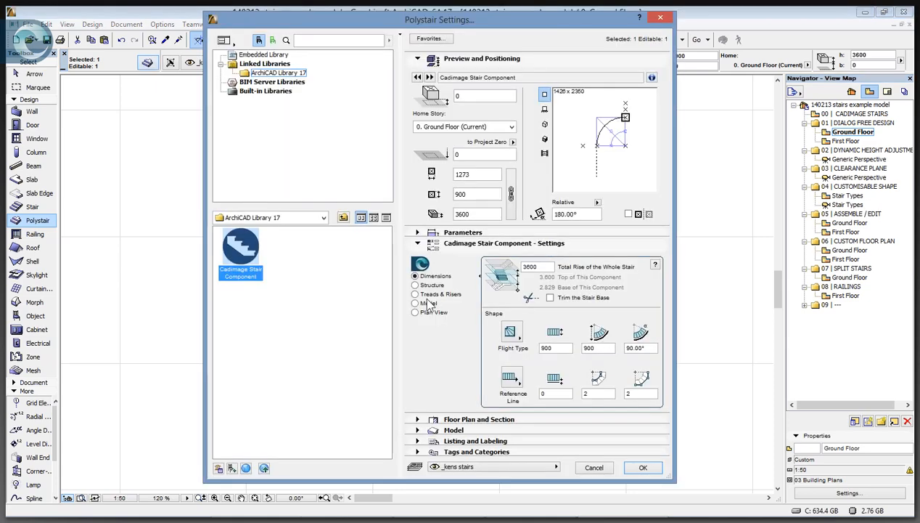
left_click(437, 294)
left_click(585, 301)
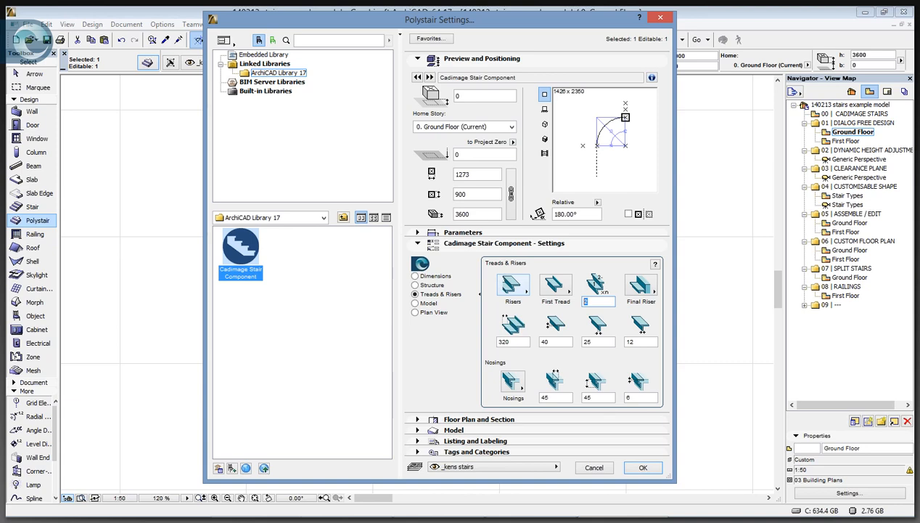
key("Return")
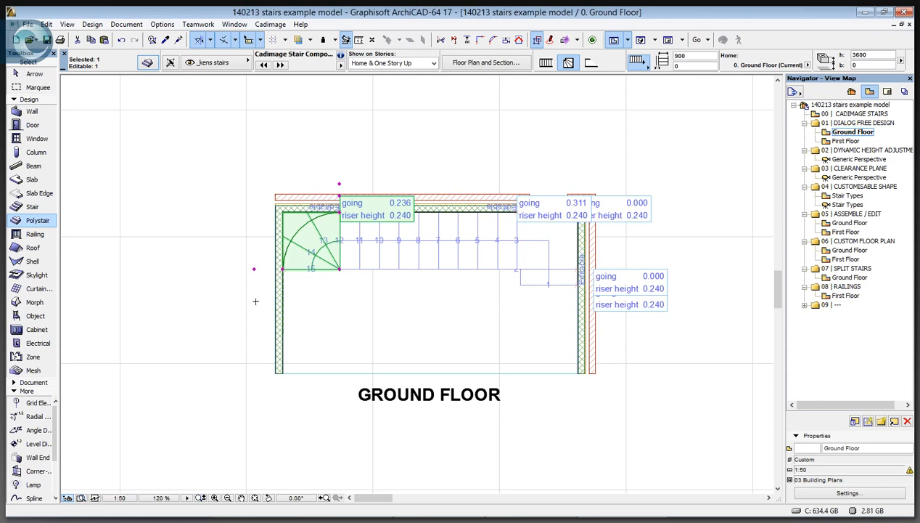
key("Escape")
Start a second Polystair outside the room with a vertical straight flight leading into a landing.
left_click(149, 213)
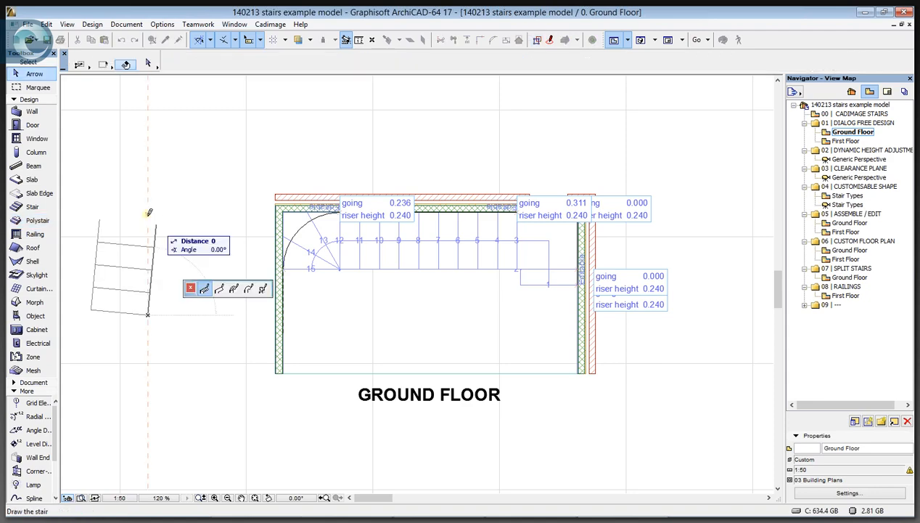
left_click(203, 281)
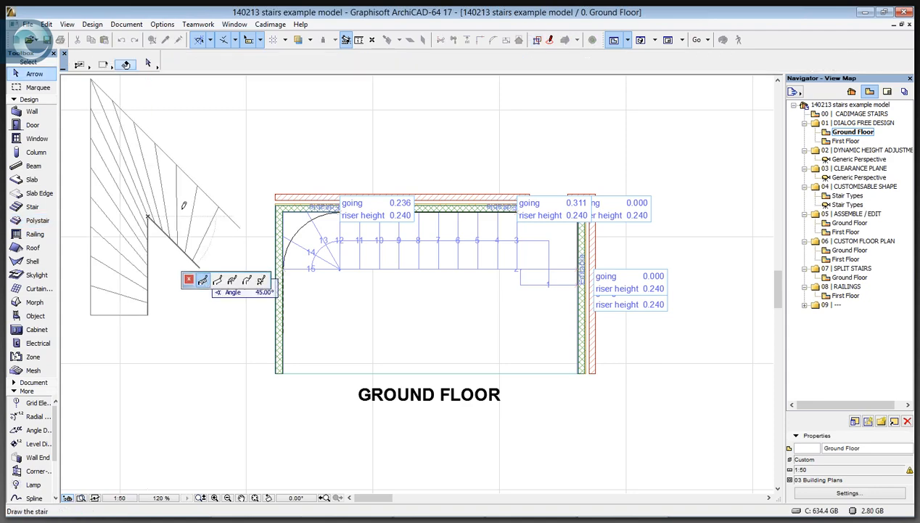
left_click(217, 280)
left_click(148, 148)
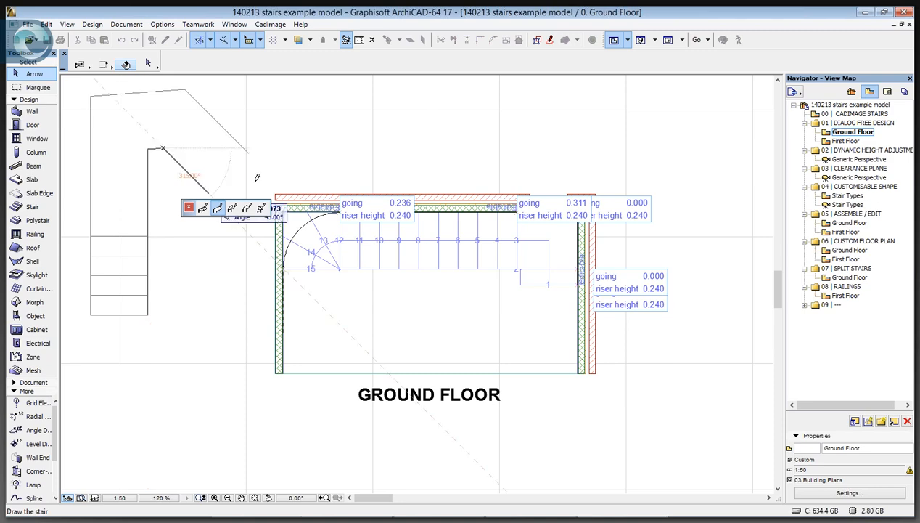
Continue the second stair from its landing with a series of curved flights forming an S-shaped run above the room, and finish it.
left_click(232, 208)
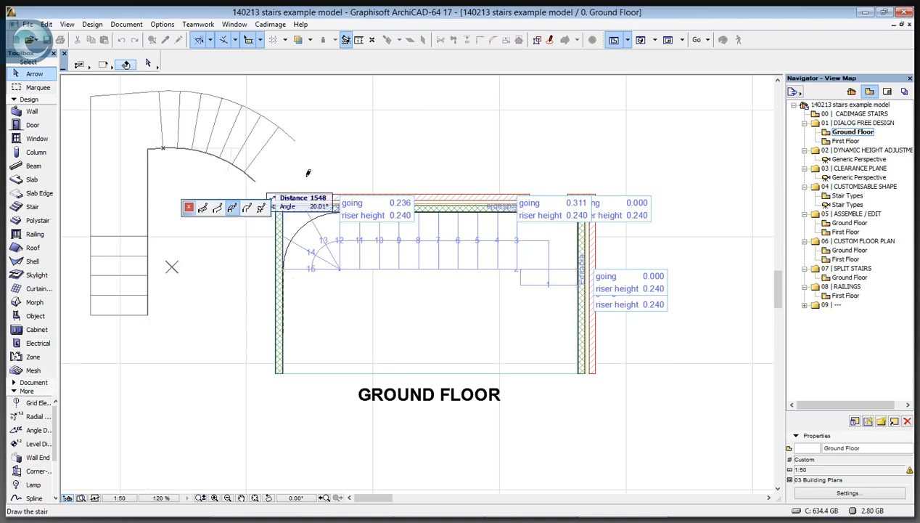
left_click(306, 175)
left_click(505, 175)
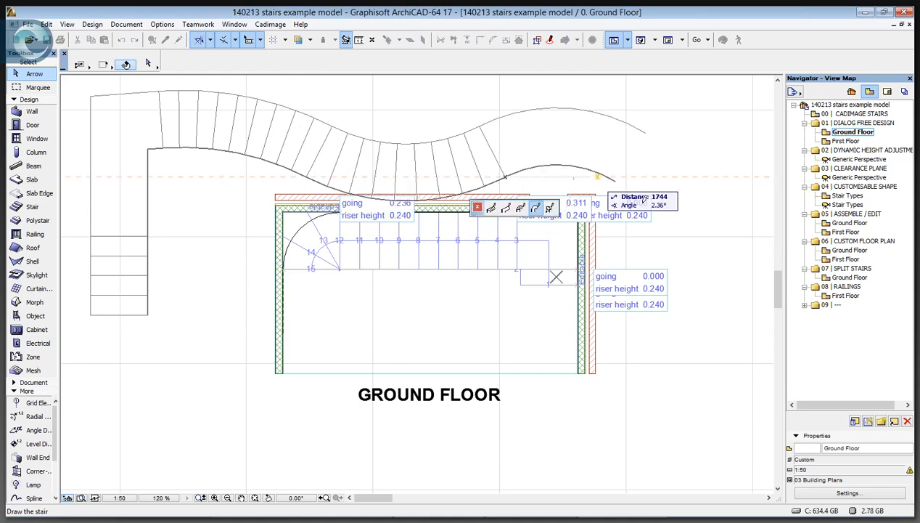
left_click(514, 192)
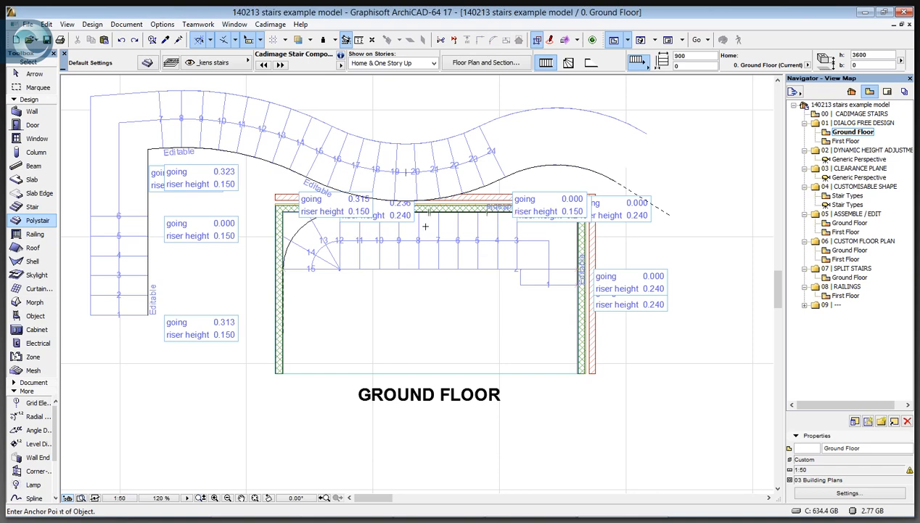
In the Dynamic Height Adjustment perspective, lower the room stair's total height by 800 mm to 2800 mm from its upper corner component.
double_click(827, 141)
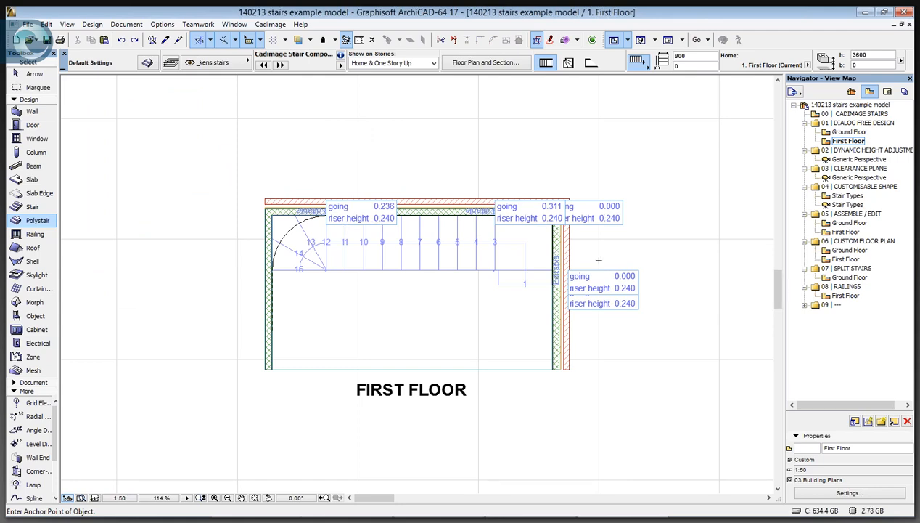
left_click(603, 294)
left_click(856, 160)
double_click(855, 160)
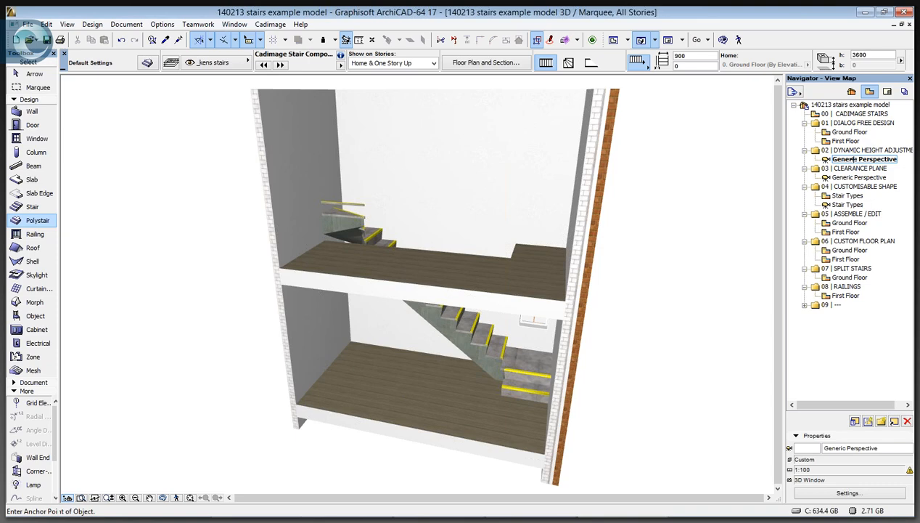
left_click(347, 221, "shift")
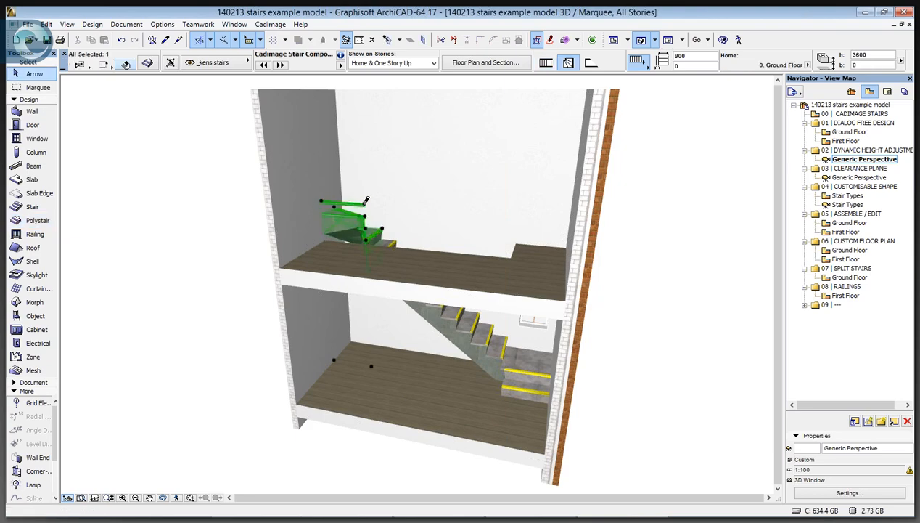
left_click(367, 241)
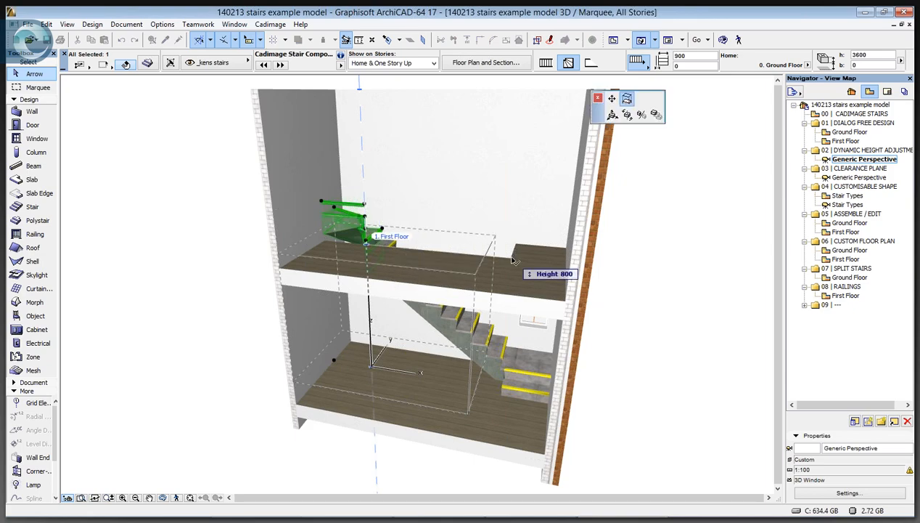
left_click(351, 247)
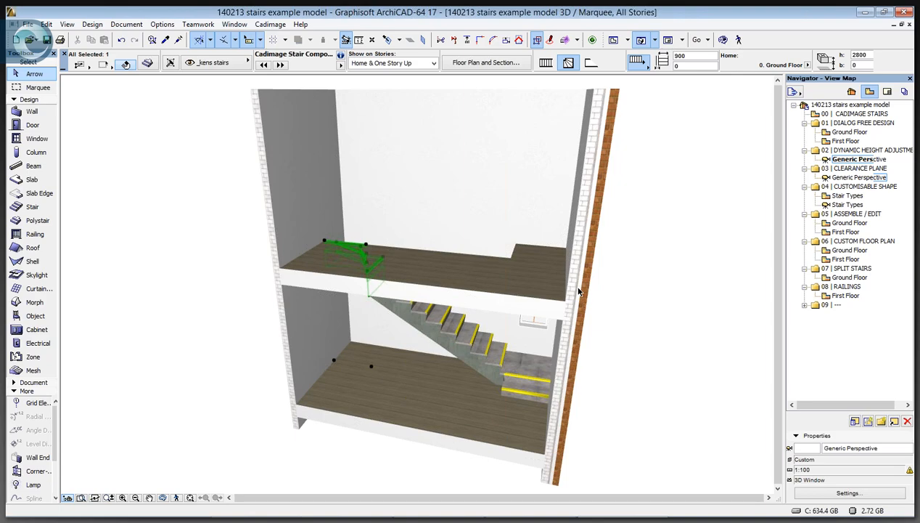
In the Clearance Plane perspective, turn on the height plane for the straight flight and inspect it against the upper floor's edge.
left_click(363, 256)
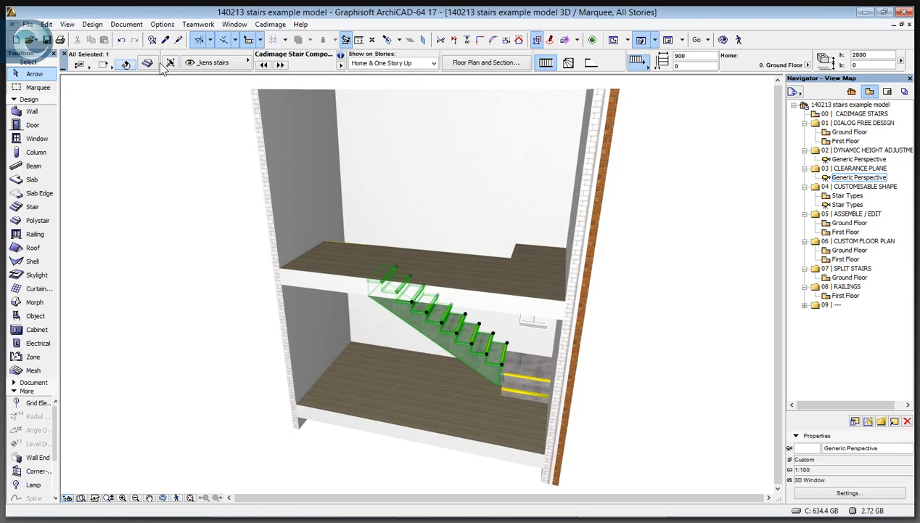
double_click(439, 340)
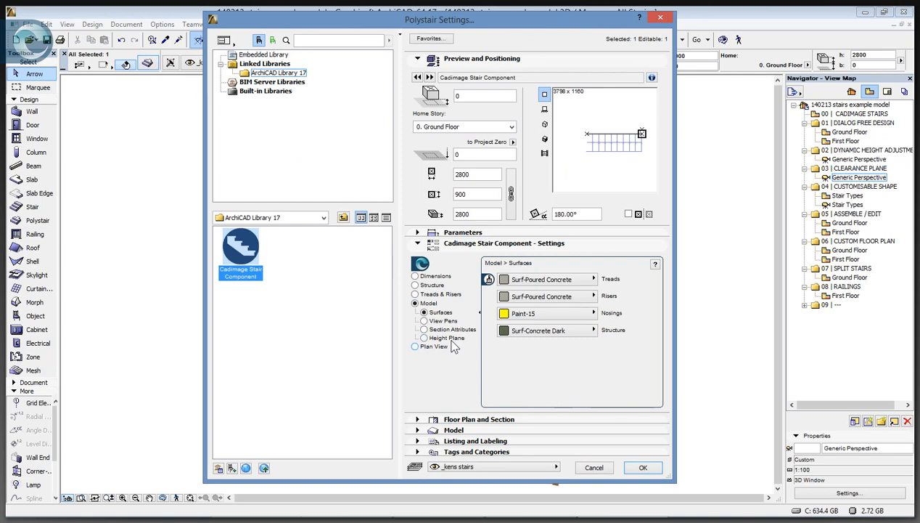
left_click(423, 338)
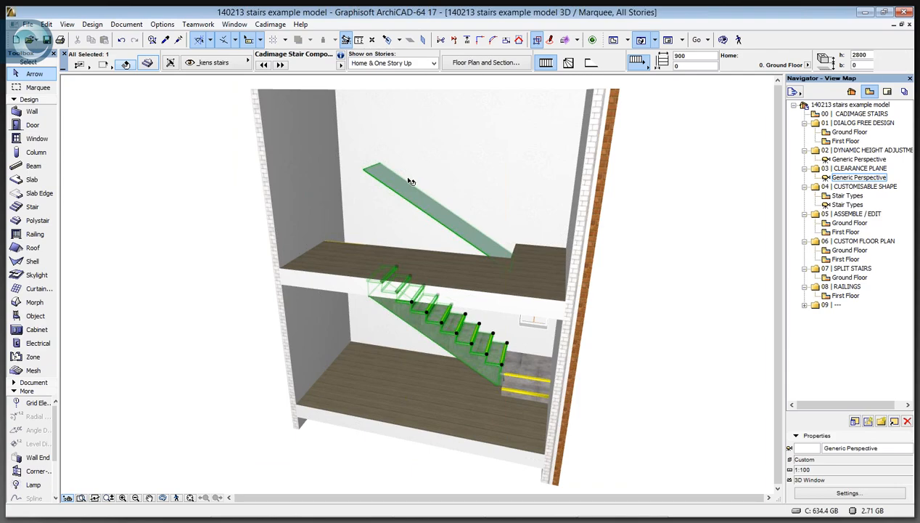
key("Escape")
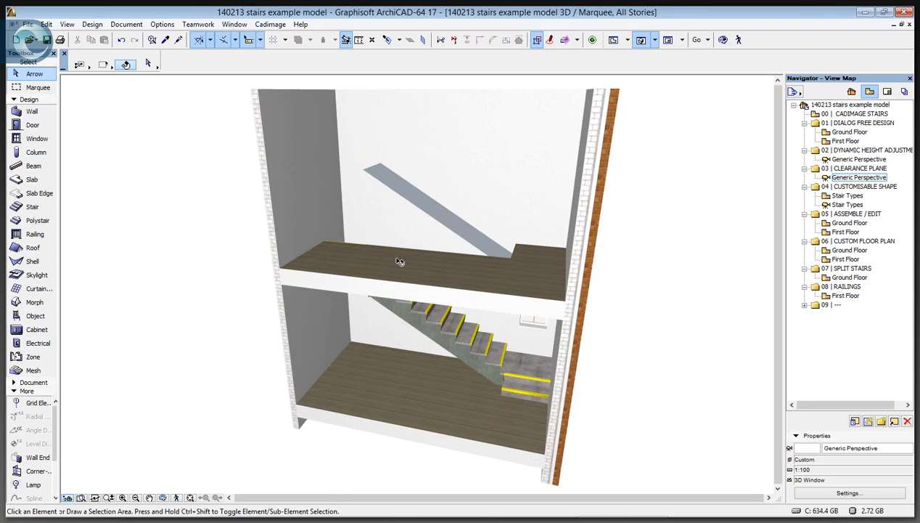
left_click(399, 261)
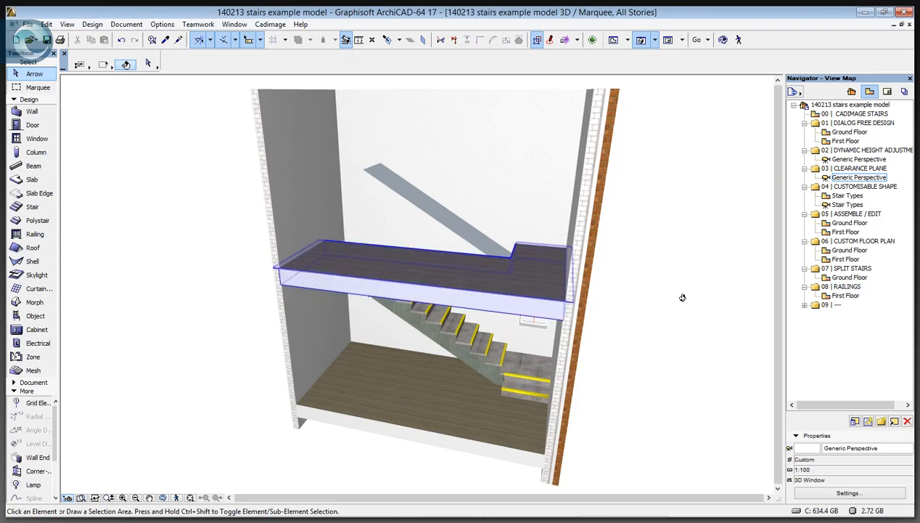
left_click_drag(682, 297, 361, 244)
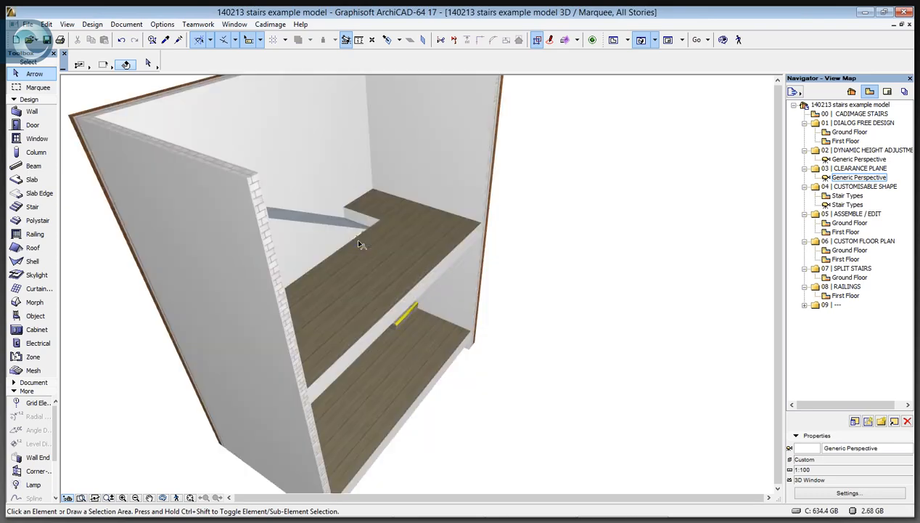
scroll(361, 245, "up", 3)
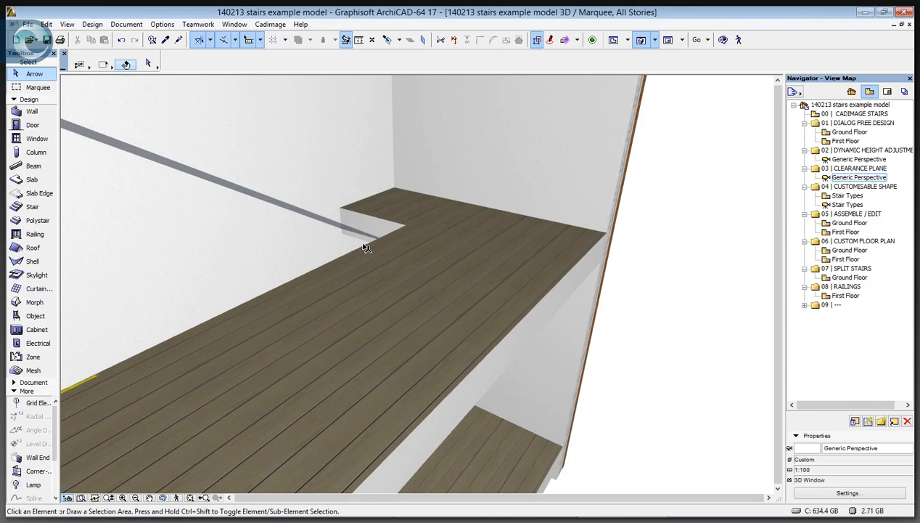
In the Customisable Shape Stair Types plan, shorten the first straight flight by pulling its upper end back toward the start.
double_click(847, 196)
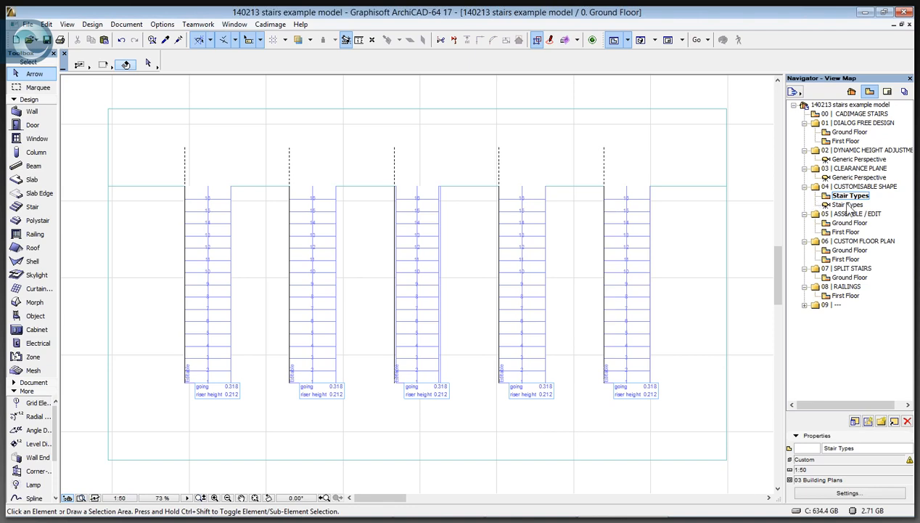
double_click(849, 206)
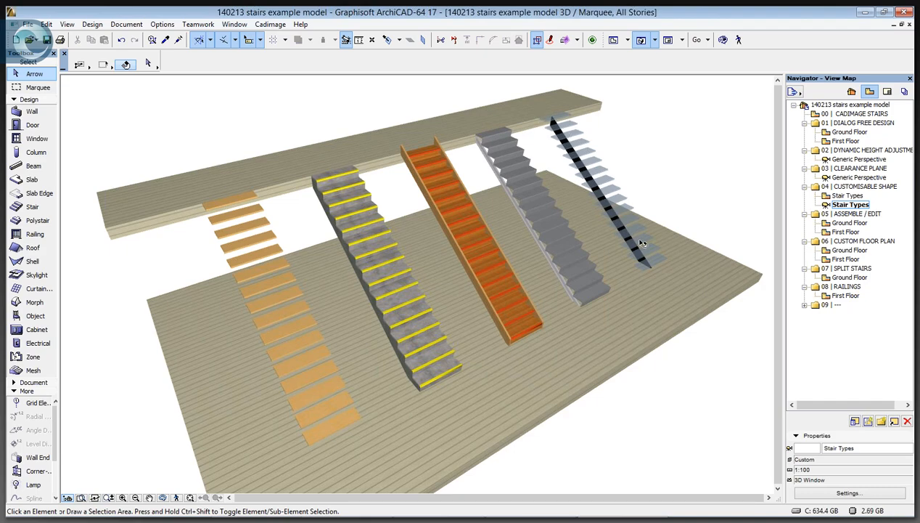
double_click(843, 196)
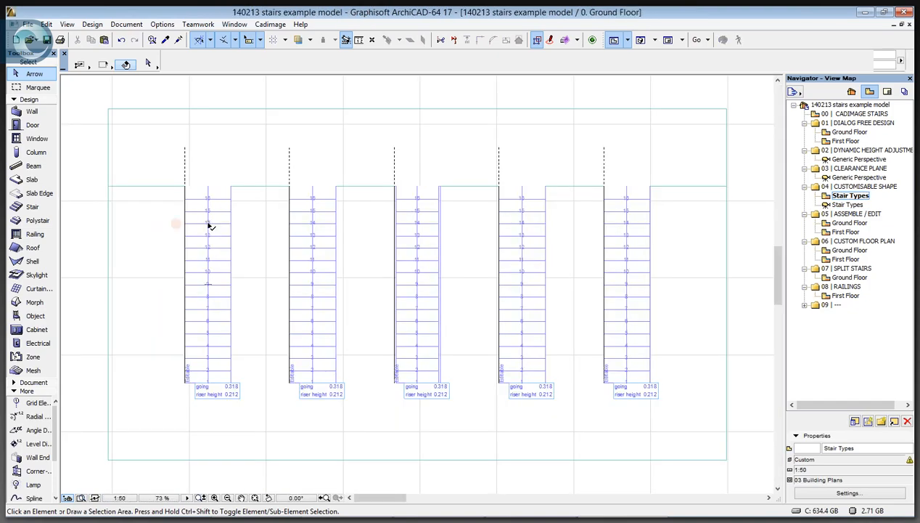
left_click(233, 243)
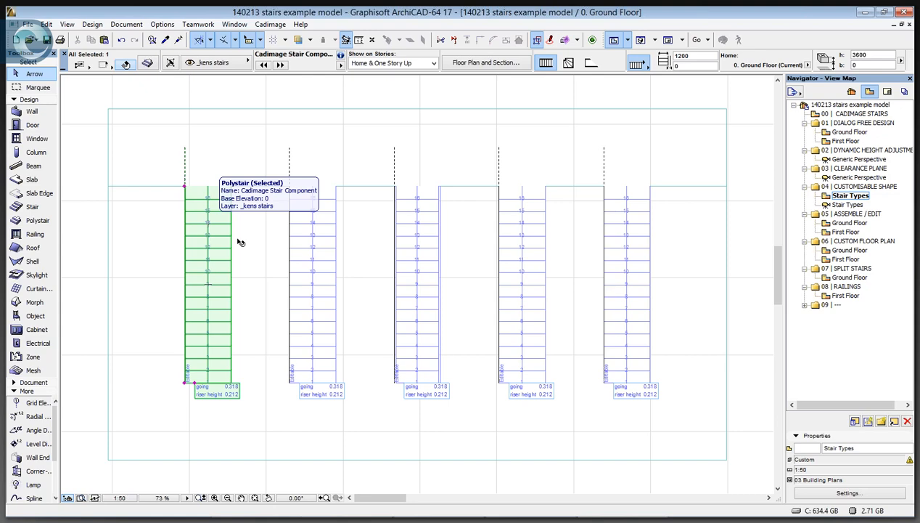
left_click(185, 181)
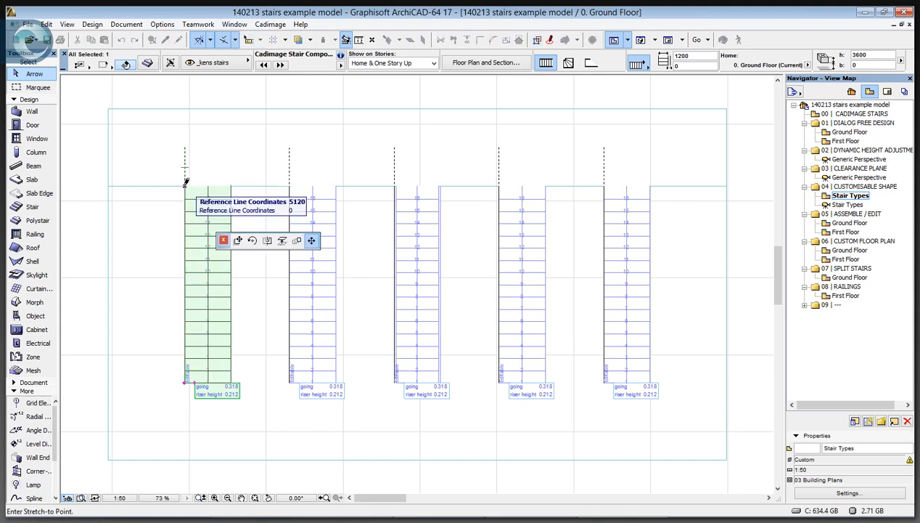
left_click(187, 238)
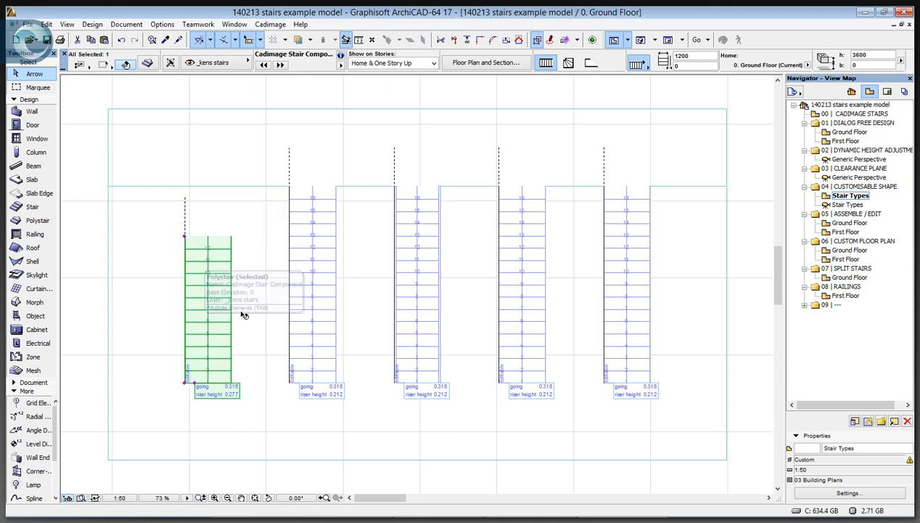
Bend the second flight into a curve by stretching its upper end sideways about 1000 mm toward the first flight.
left_click(314, 209)
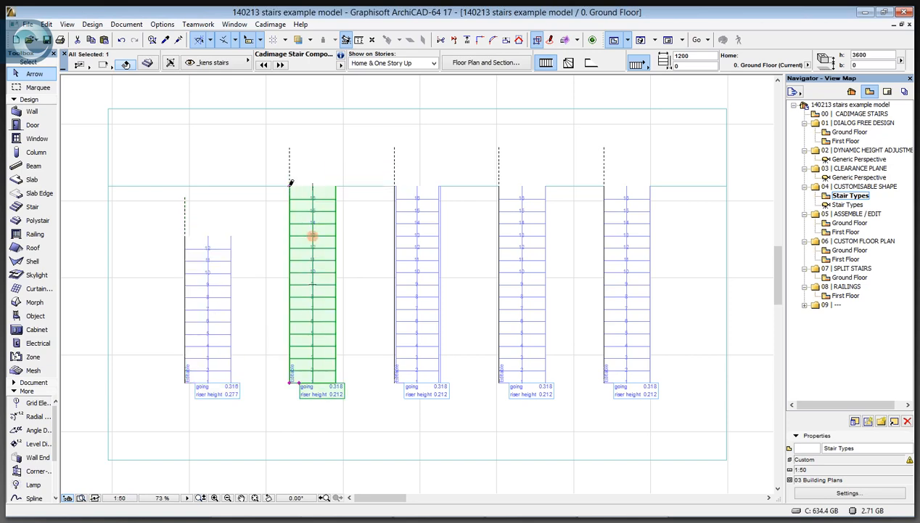
left_click(291, 183)
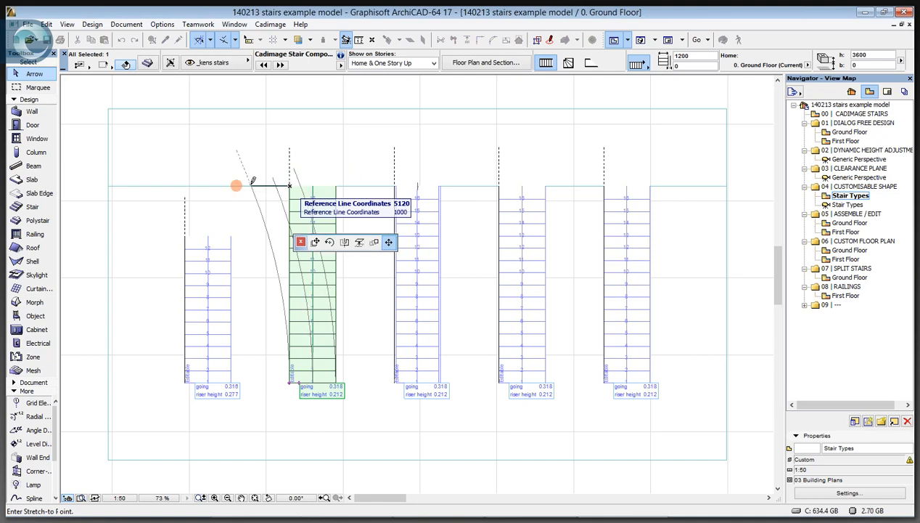
left_click(254, 187)
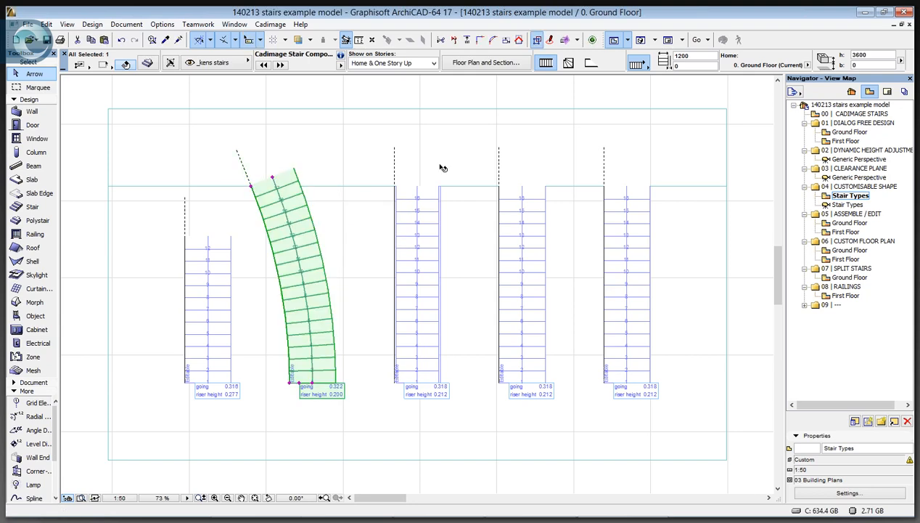
Turn on Stair Shape Edit Mode and splay the third flight's right edge outward at its upper end.
left_click(270, 24)
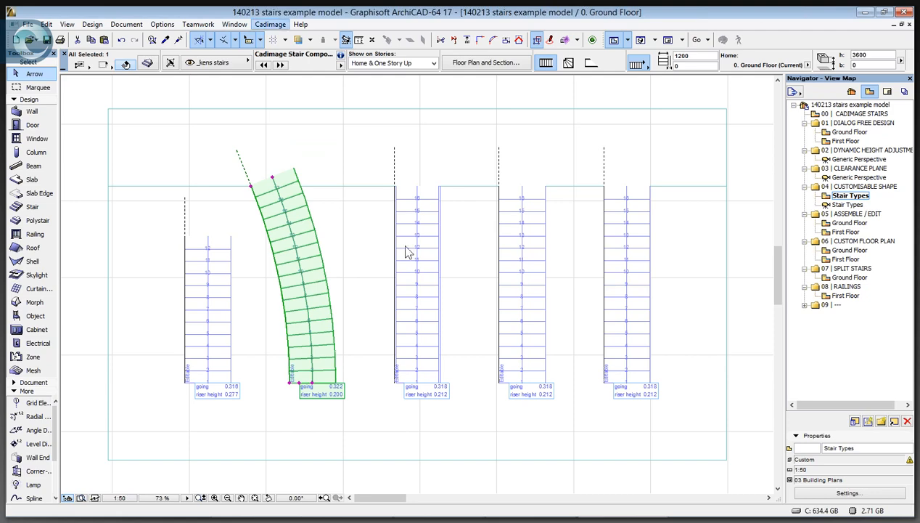
mouse_move(277, 238)
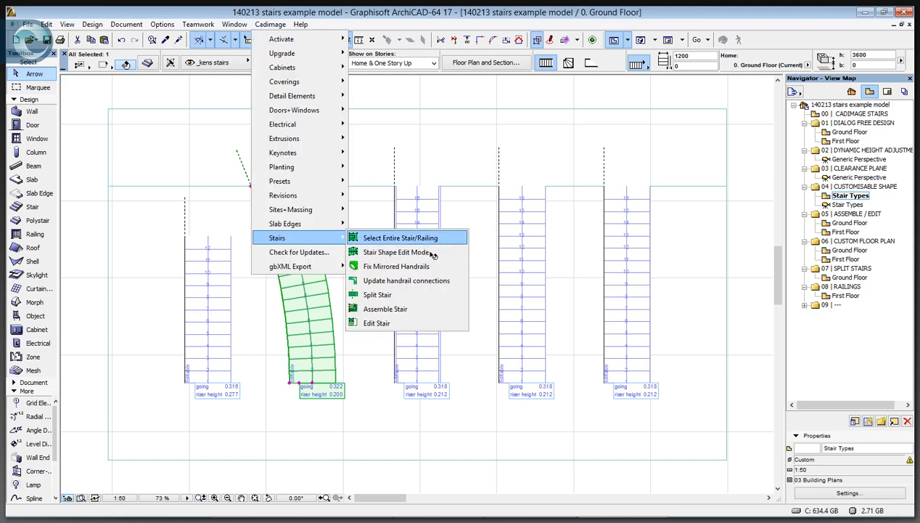
left_click(397, 252)
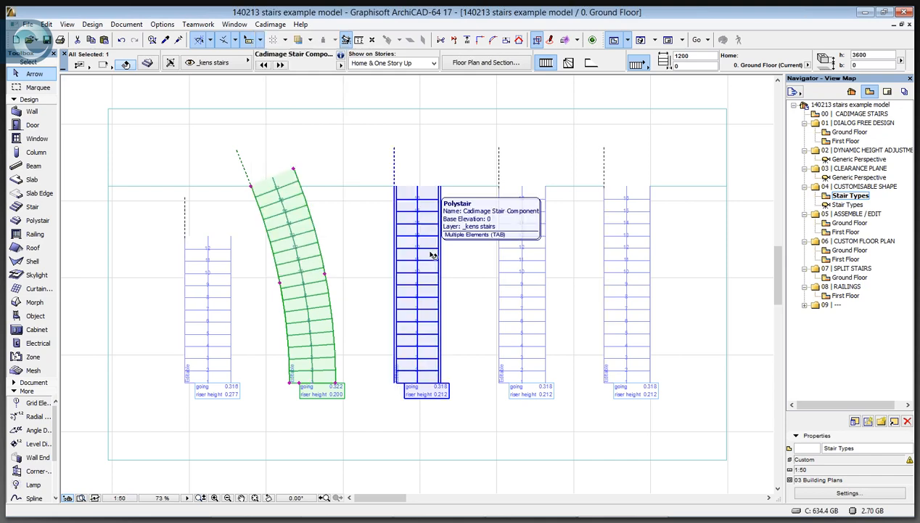
left_click(431, 255)
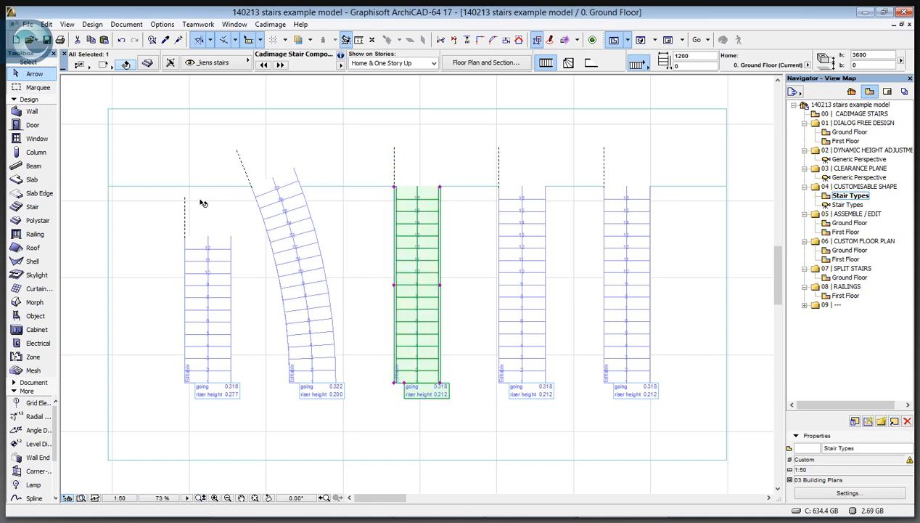
left_click(439, 186)
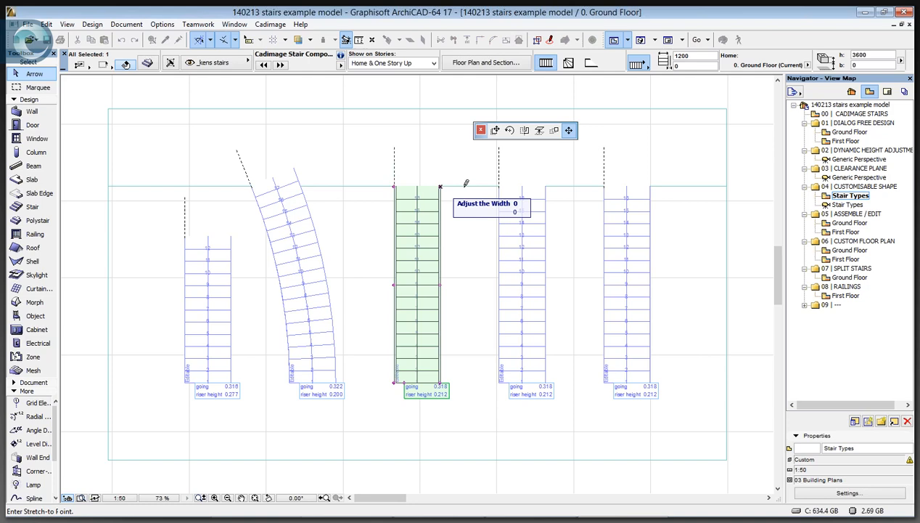
left_click(455, 190)
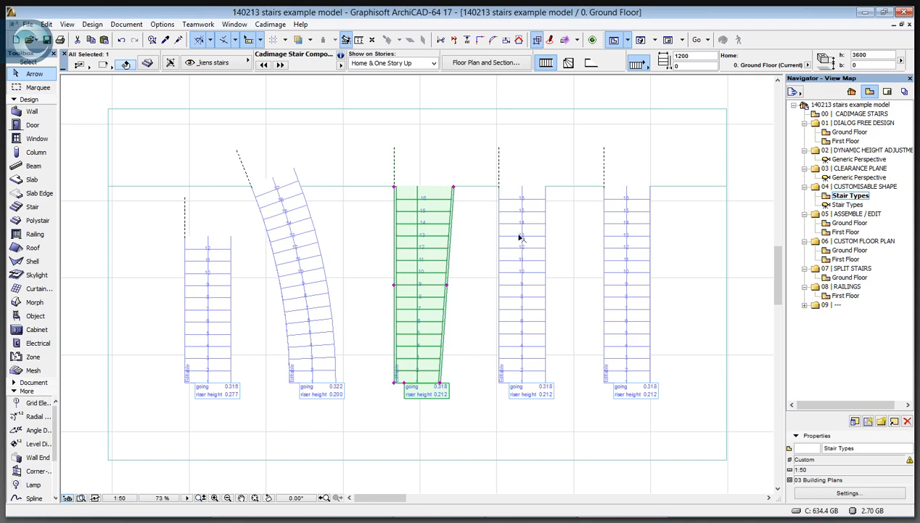
Taper the fourth flight by widening its lower end on both sides, about 726 mm on the left, and narrowing its upper right corner.
left_click(472, 381)
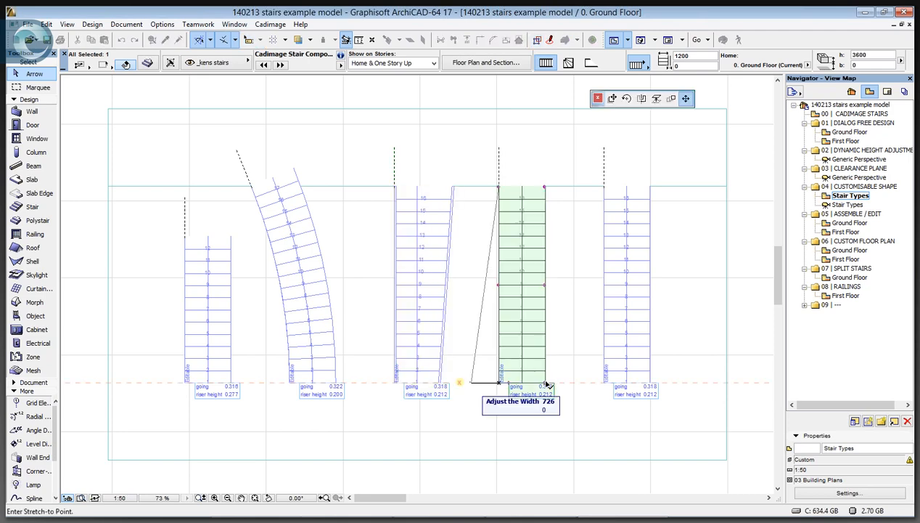
left_click(537, 187)
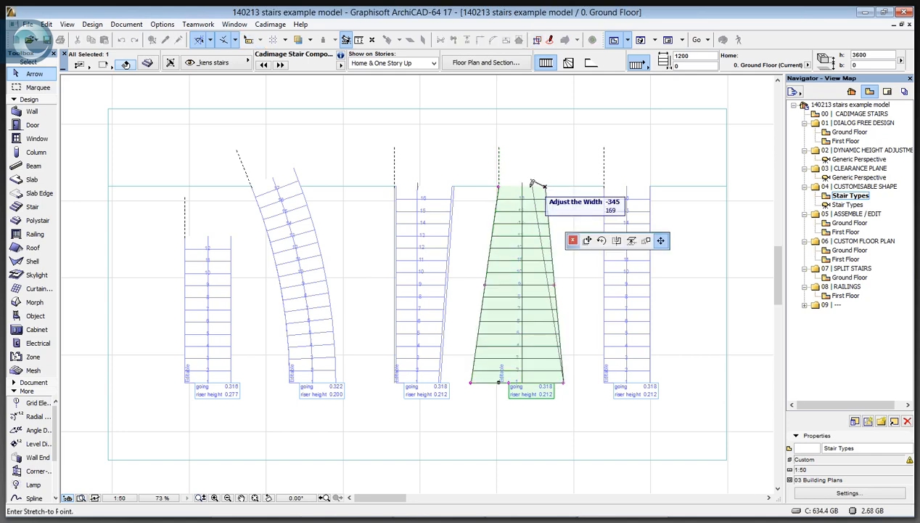
left_click(534, 186)
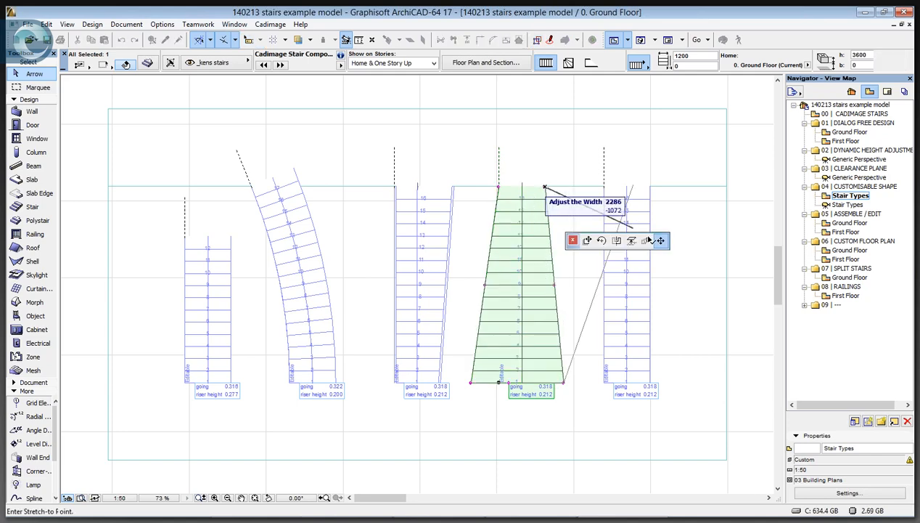
Curve both edges of the fifth flight by shifting the midpoint of its right edge outward and of its left edge inward.
left_click(636, 272)
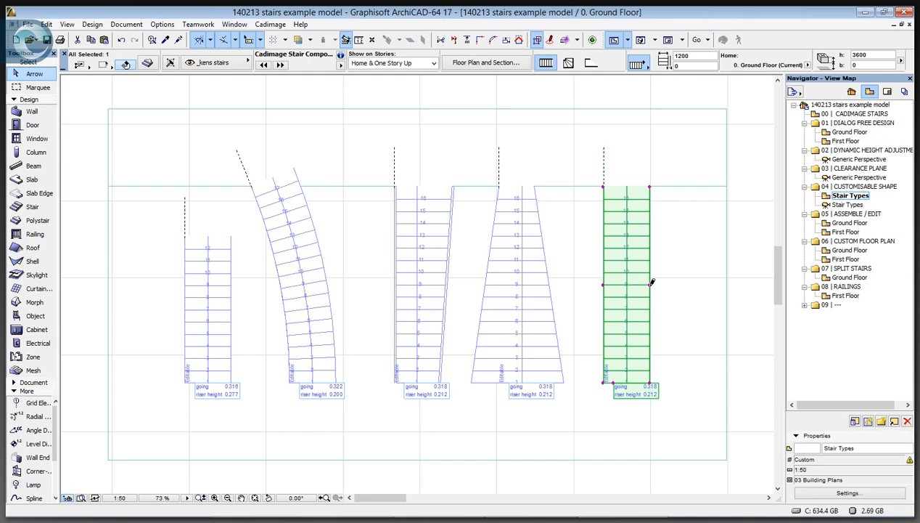
left_click(651, 284)
left_click(677, 287)
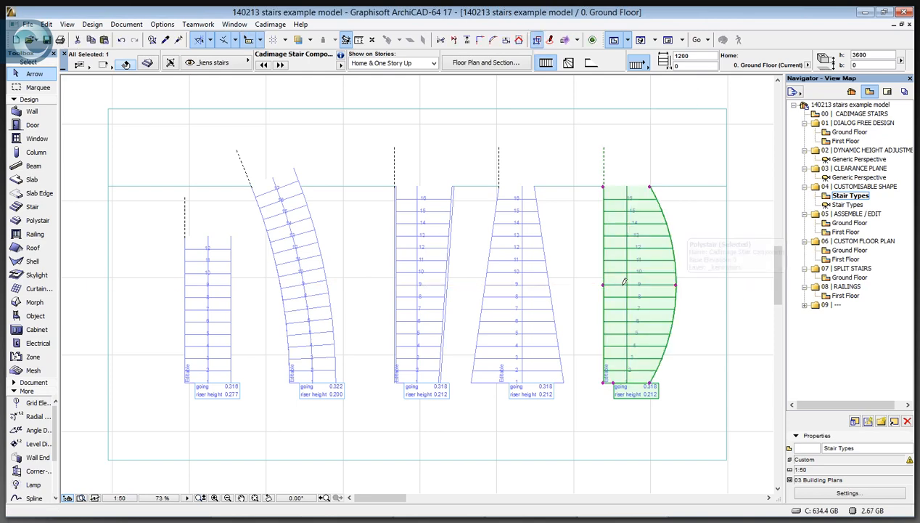
left_click(603, 284)
left_click(622, 284)
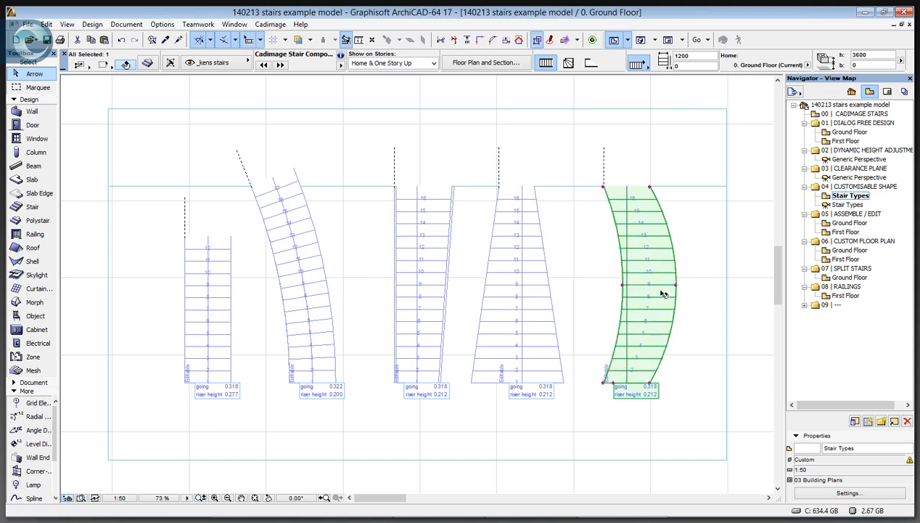
left_click(756, 244)
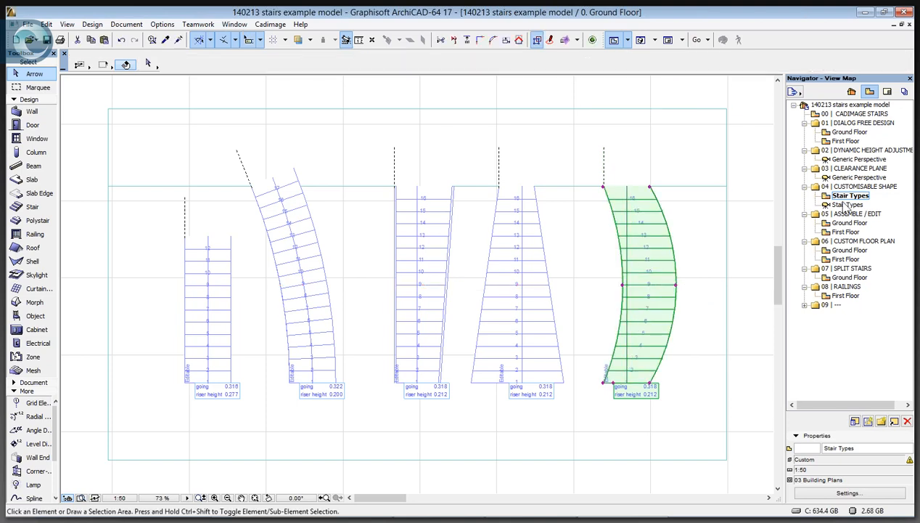
In the Stair Types perspective, open the curved concrete flight's settings and examine its dimensions and available structure types.
double_click(845, 206)
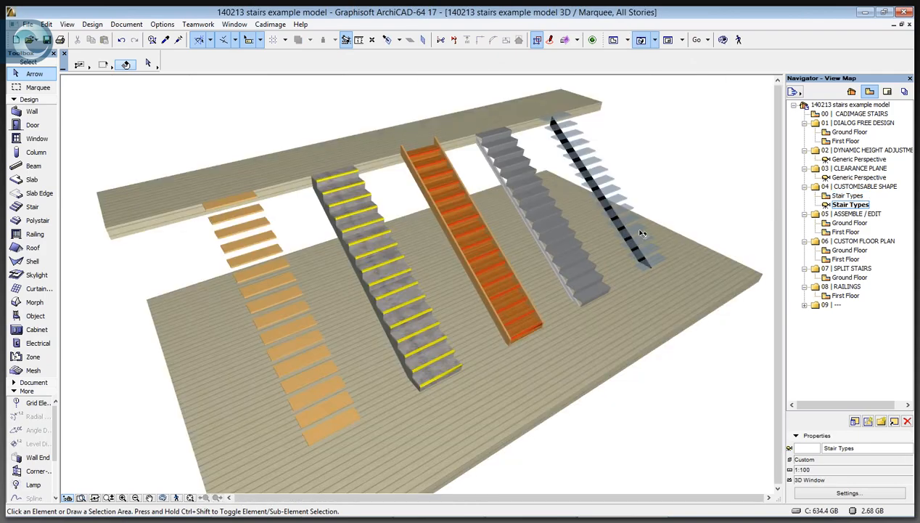
left_click(396, 296)
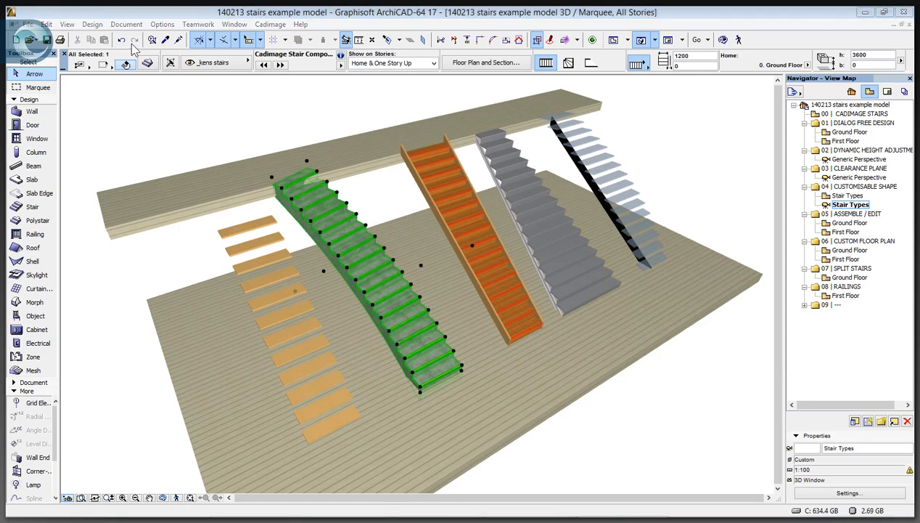
key("ctrl+t")
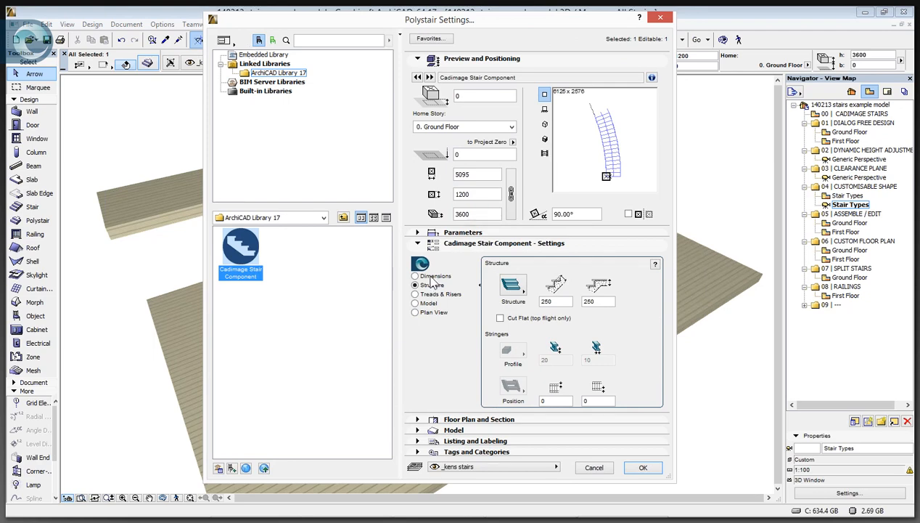
left_click(434, 276)
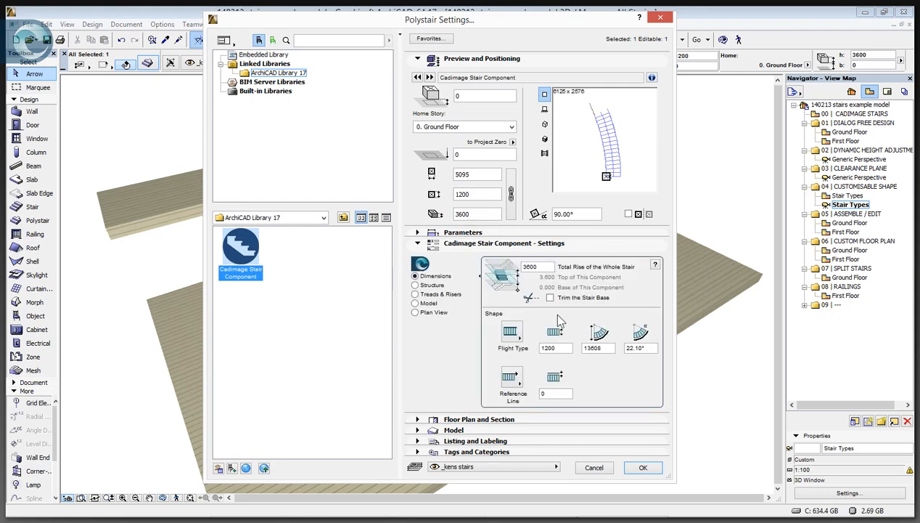
left_click(425, 285)
left_click(513, 284)
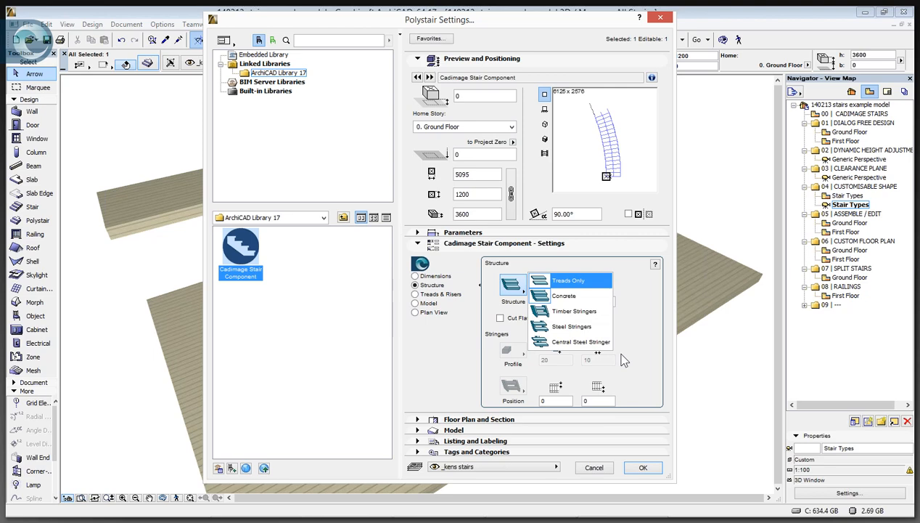
left_click(616, 350)
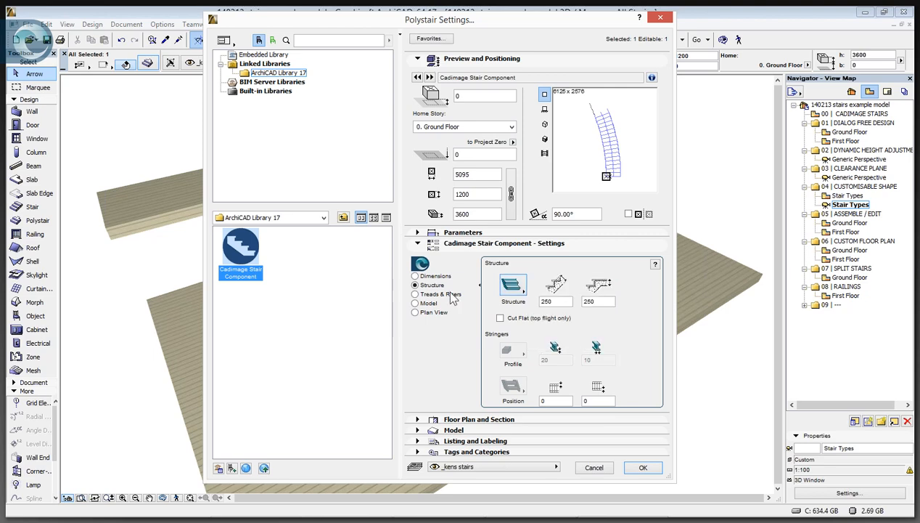
Examine the flight's tread and riser settings, including the riser type, first tread, final riser and nosing options.
left_click(451, 295)
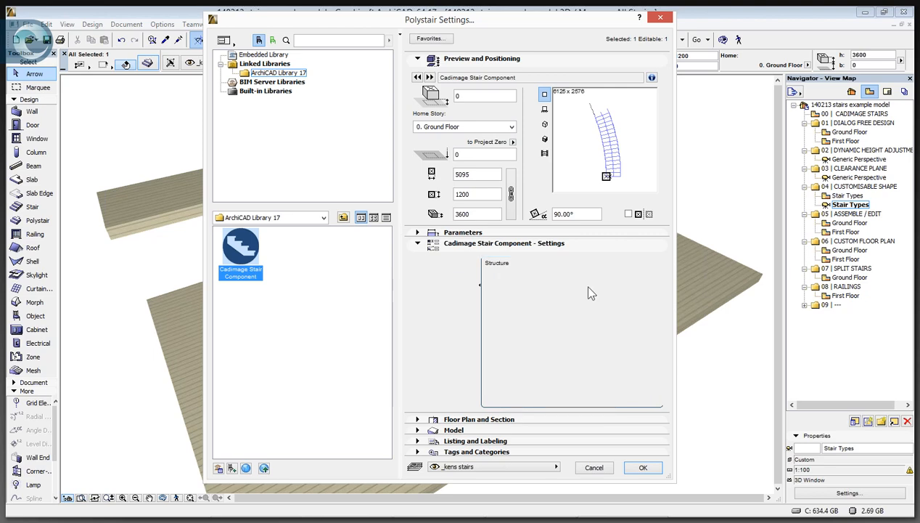
left_click(513, 285)
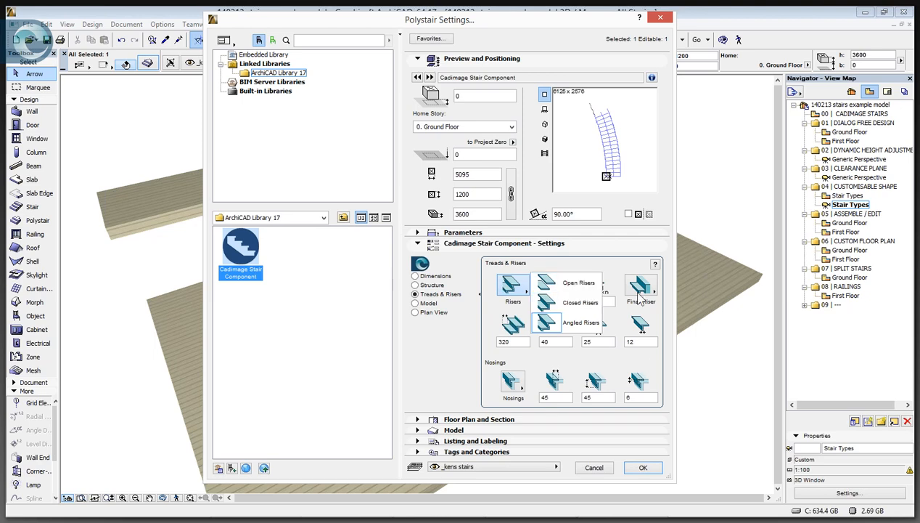
left_click(638, 292)
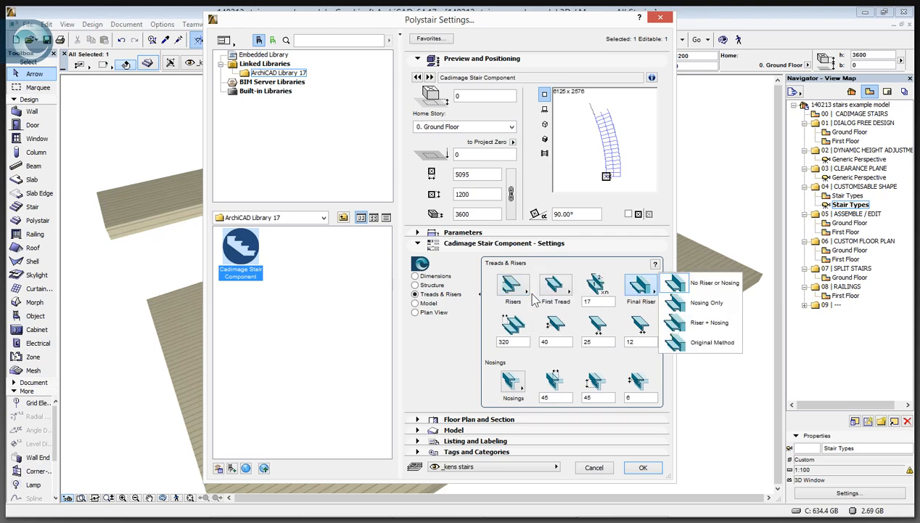
left_click(564, 290)
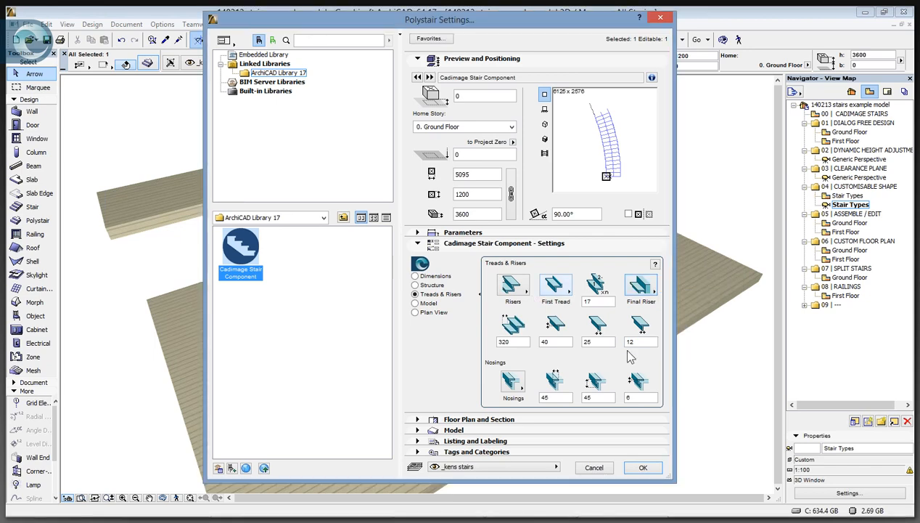
left_click(490, 377)
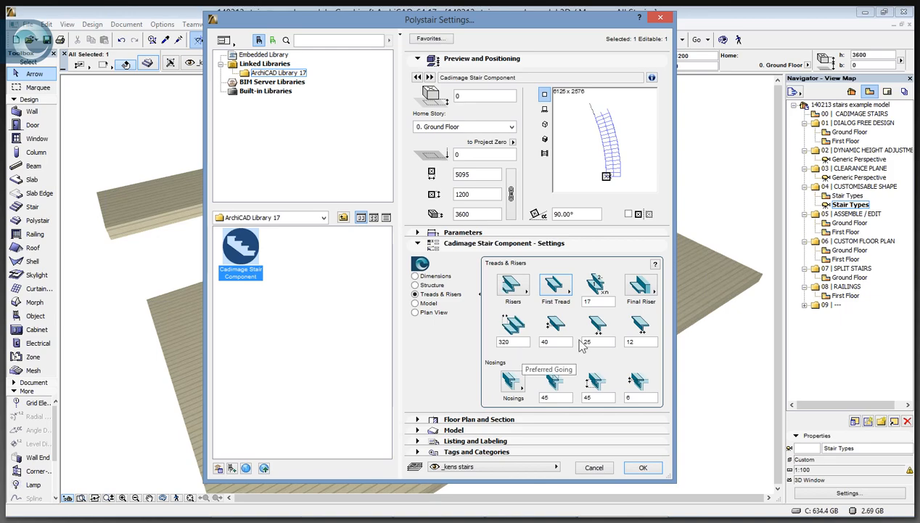
Examine the flight's model surfaces, view pens, section attributes, height plane and plan view settings, and close the dialog without changes.
left_click(419, 302)
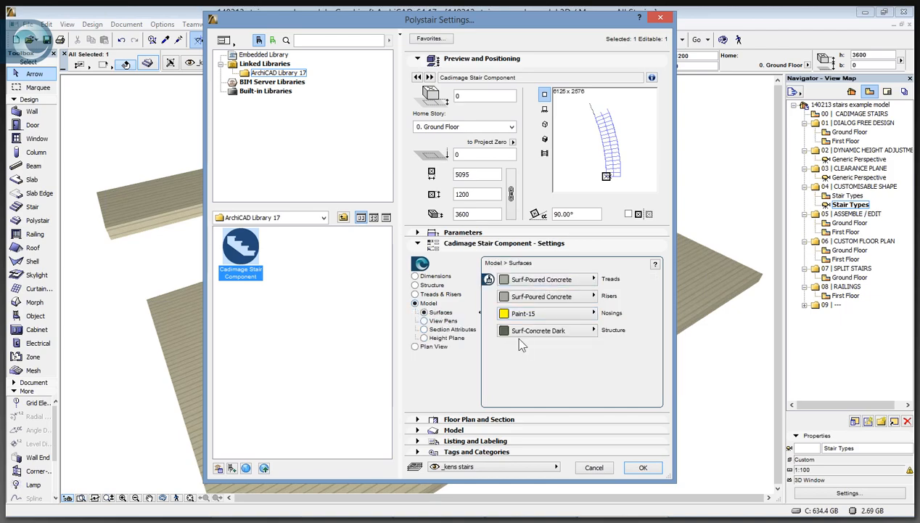
left_click(442, 320)
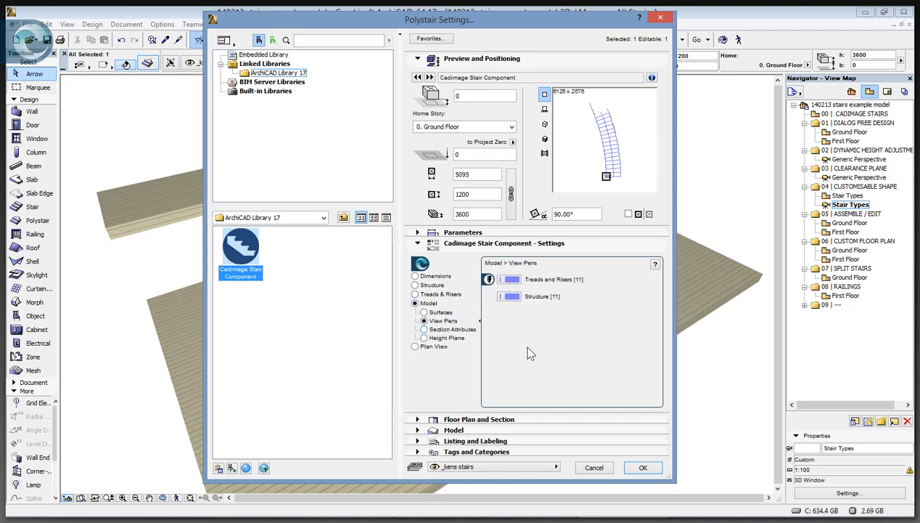
left_click(450, 330)
left_click(442, 338)
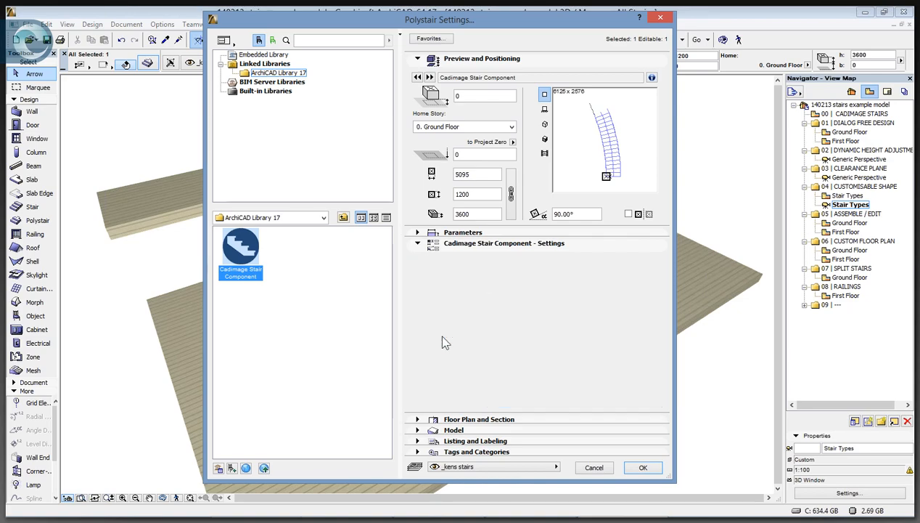
left_click(415, 347)
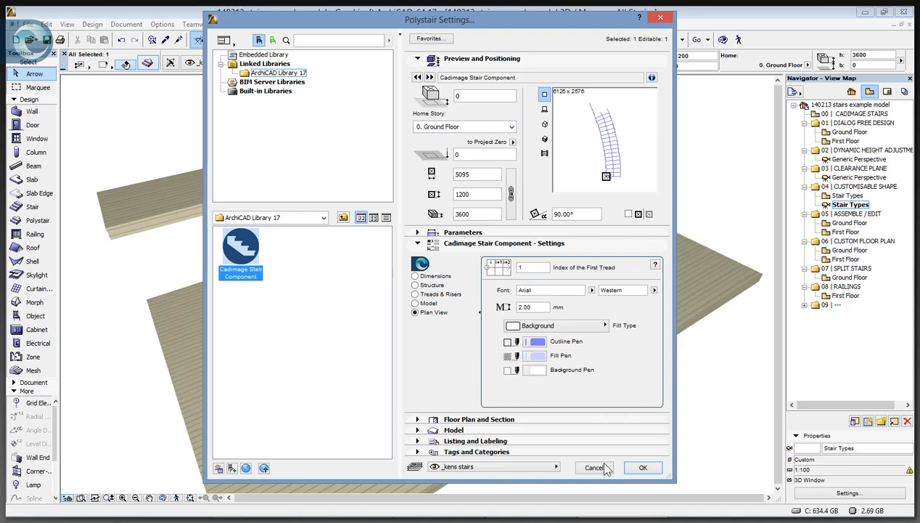
key("Escape")
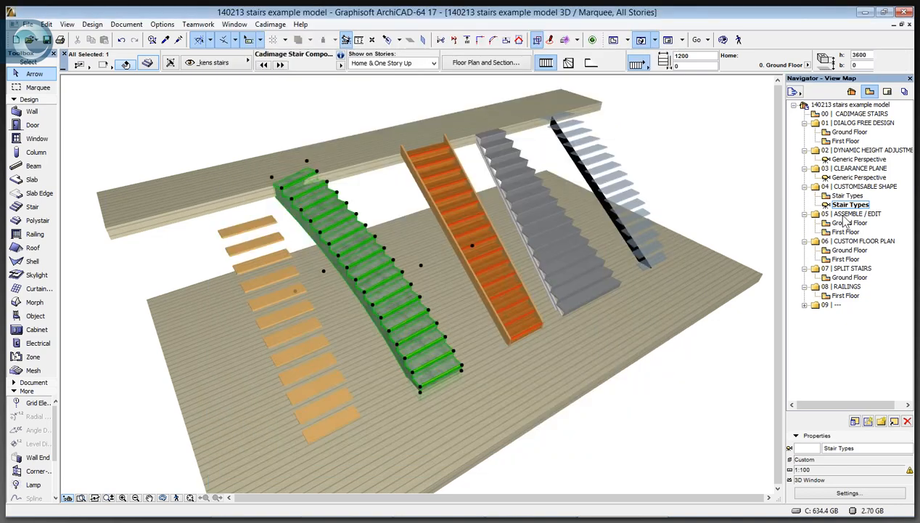
Open the Assemble / Edit ground floor plan, select the curved flight beside the window opening and display the Stairs toolbar.
double_click(848, 223)
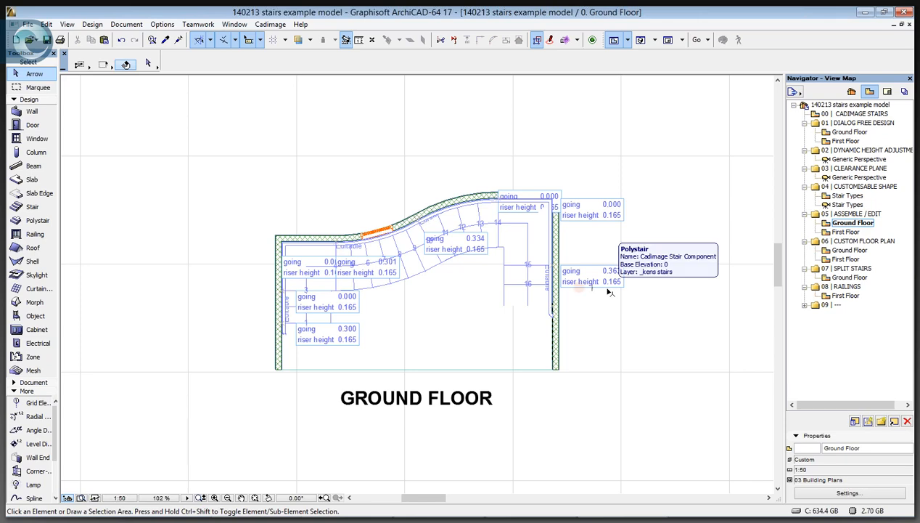
left_click(579, 287)
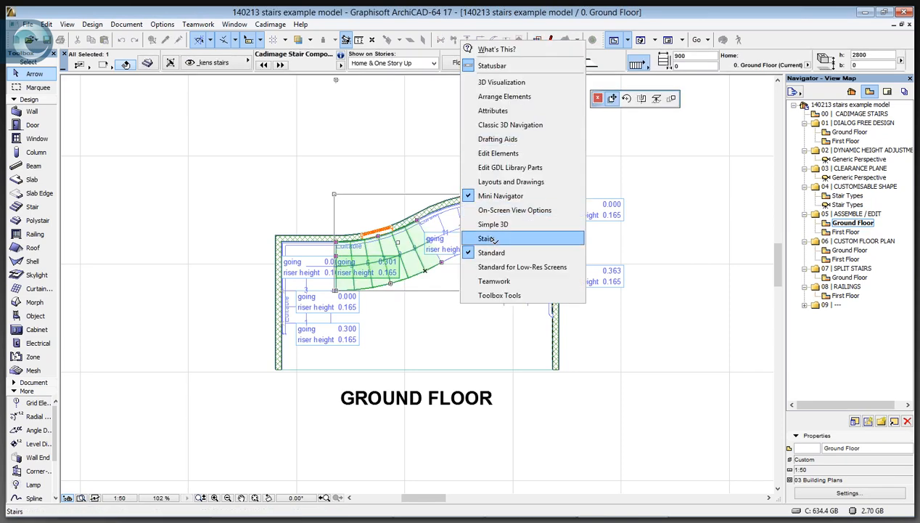
left_click(494, 239)
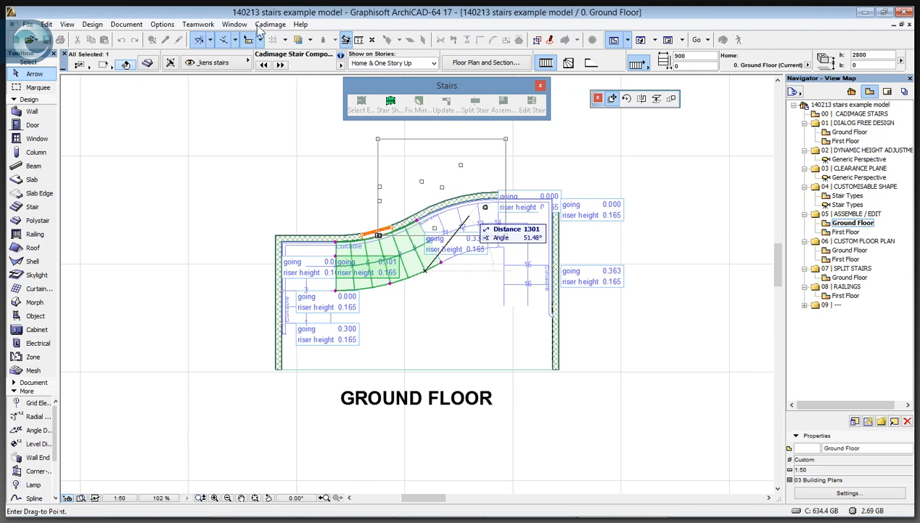
key("Escape")
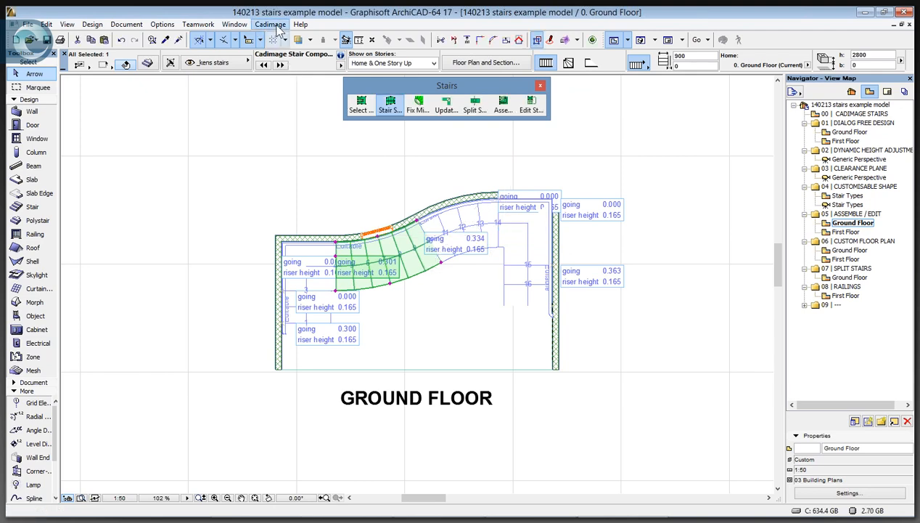
Turn off Stair Shape Edit Mode from the Cadimage stair commands.
left_click(276, 26)
mouse_move(290, 237)
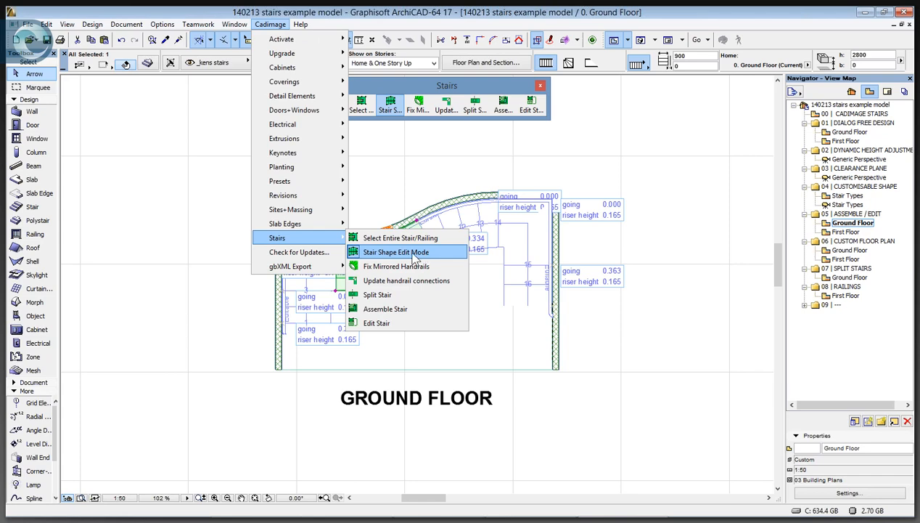
left_click(411, 252)
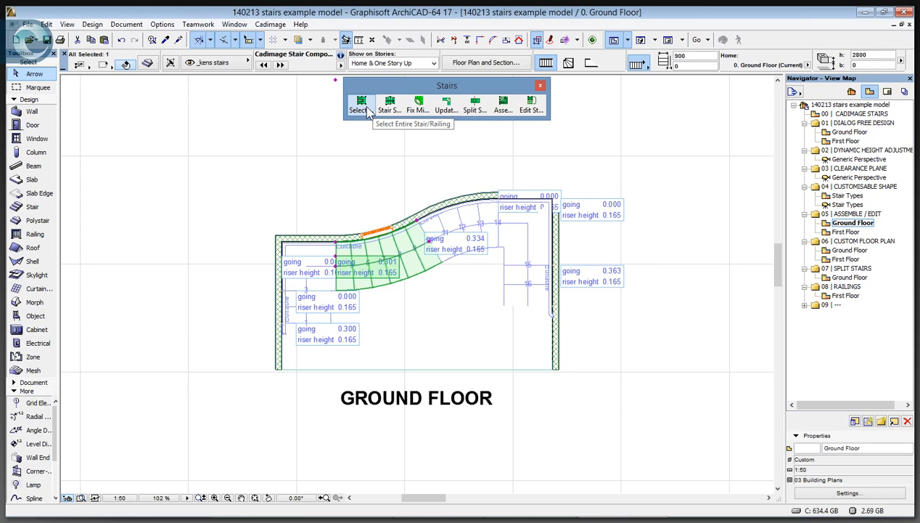
Select the entire stair with its railings and labels, and assemble the parts into a single Cadimage stair.
left_click(361, 107)
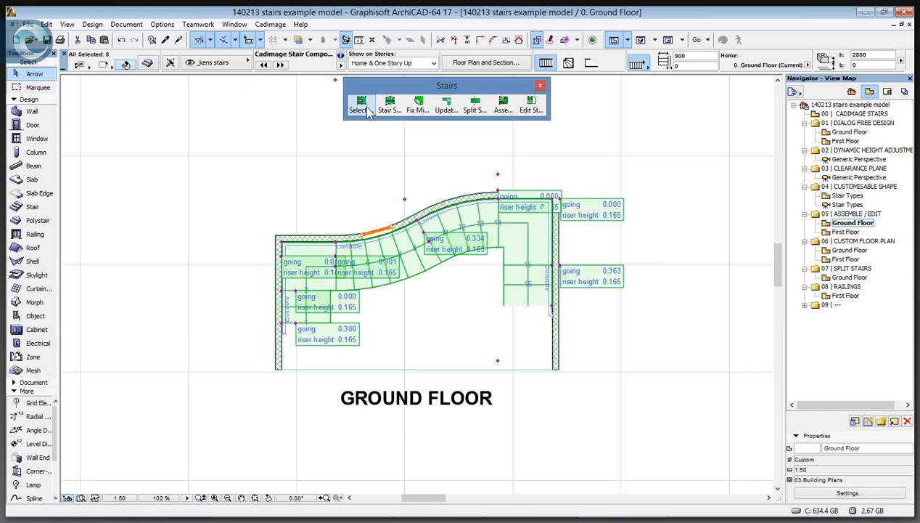
left_click(506, 110)
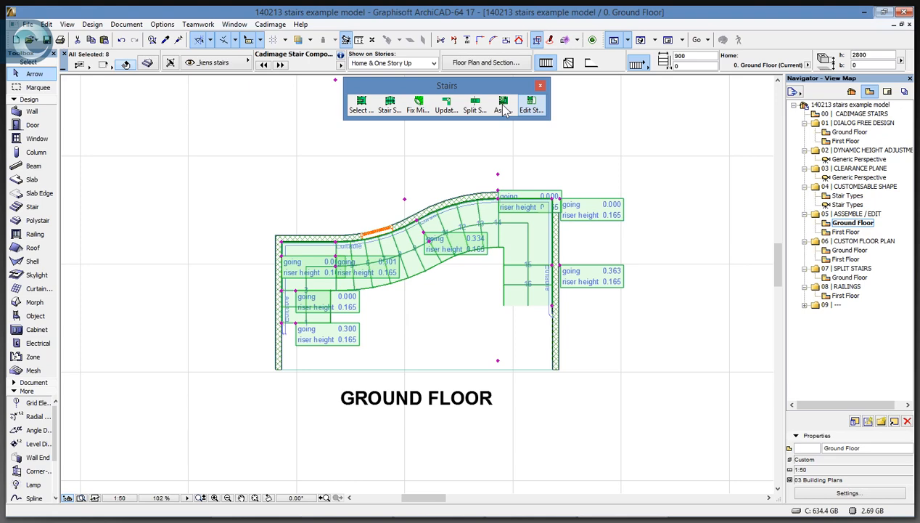
left_click(504, 106)
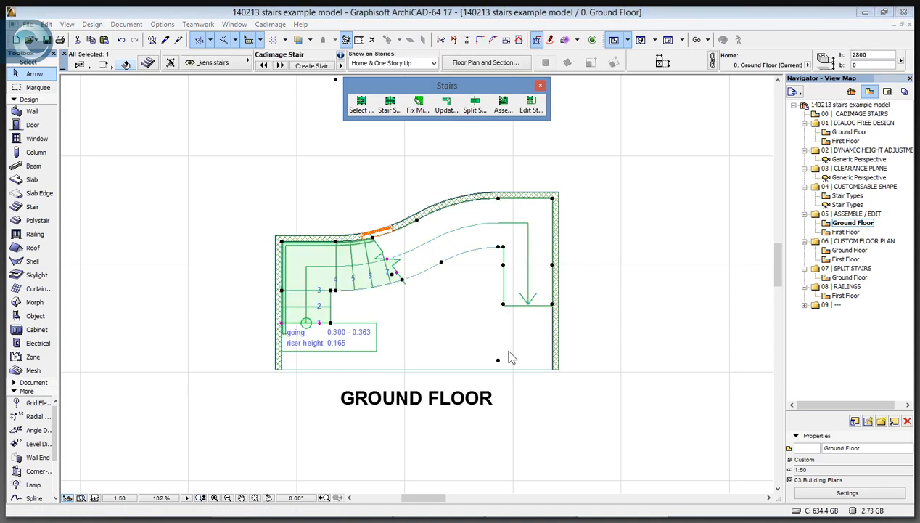
Review the assembled stair's plan view settings without changing them, and return the stair to its separate editable components.
key("ctrl+t")
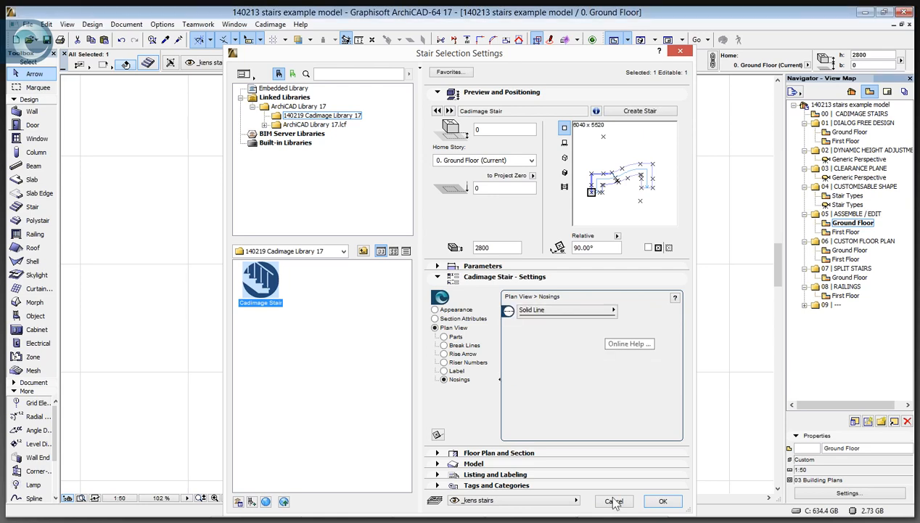
left_click(613, 501)
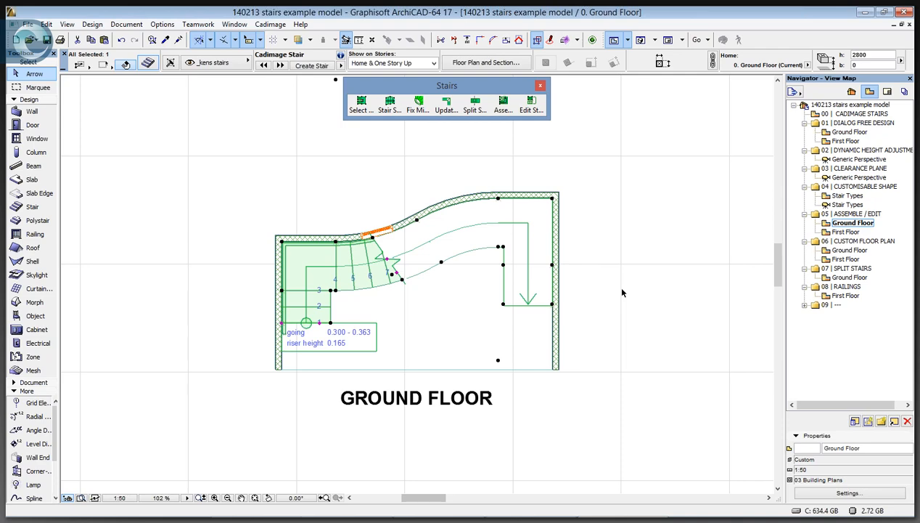
left_click(537, 108)
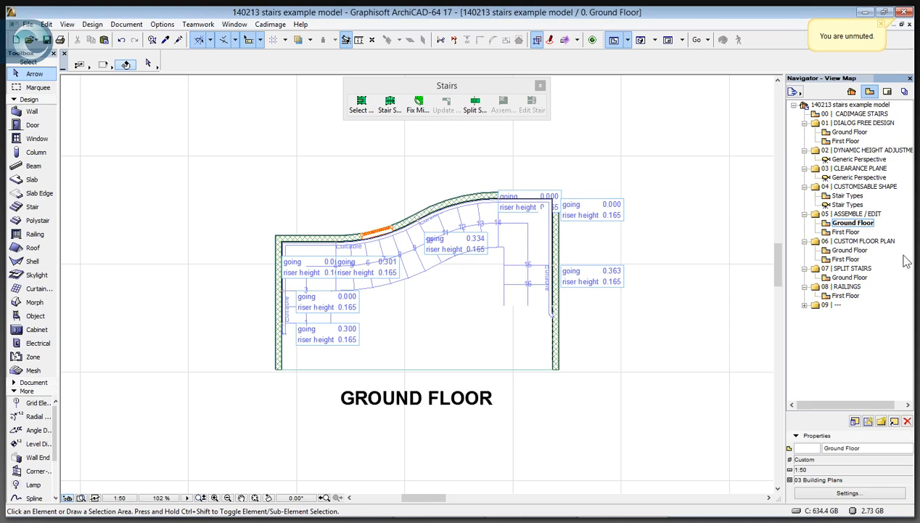
In the Custom Floor Plan ground floor view, move the assembled stair's break line along the flight to near riser 5 and adjust its angle.
double_click(855, 251)
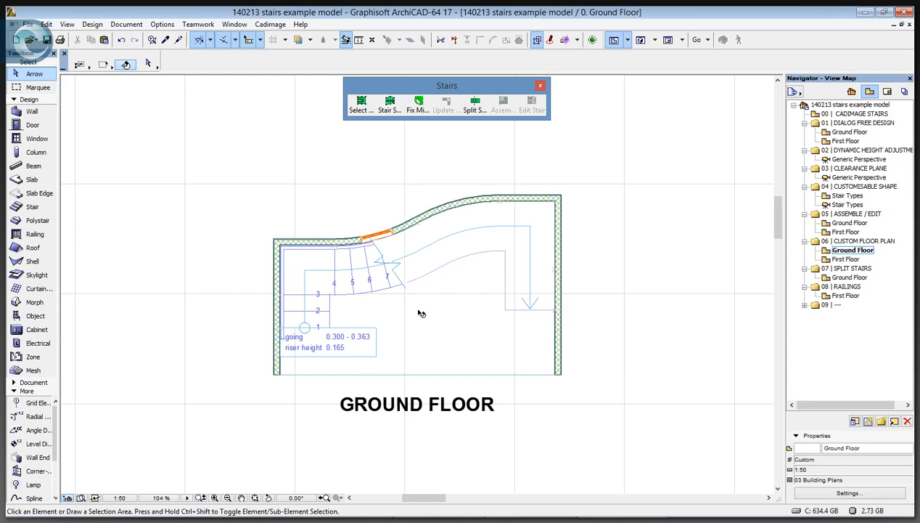
left_click(408, 251)
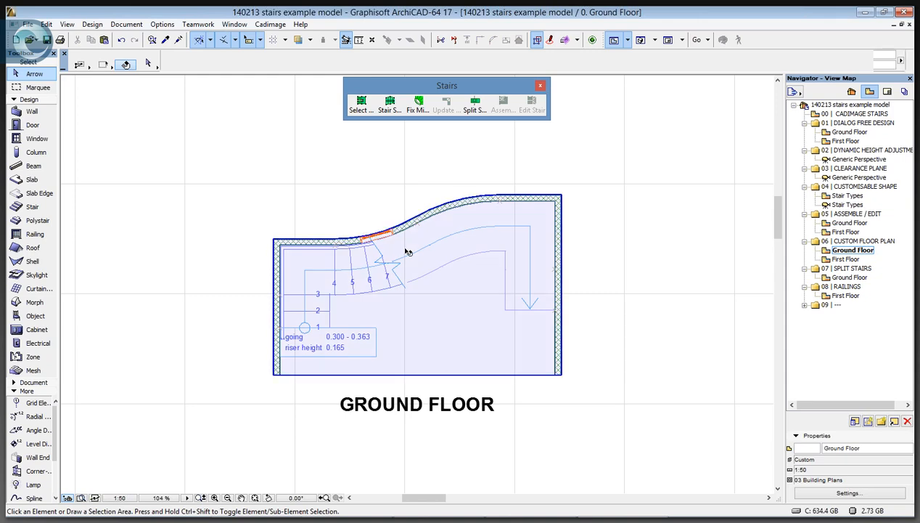
left_click(447, 239)
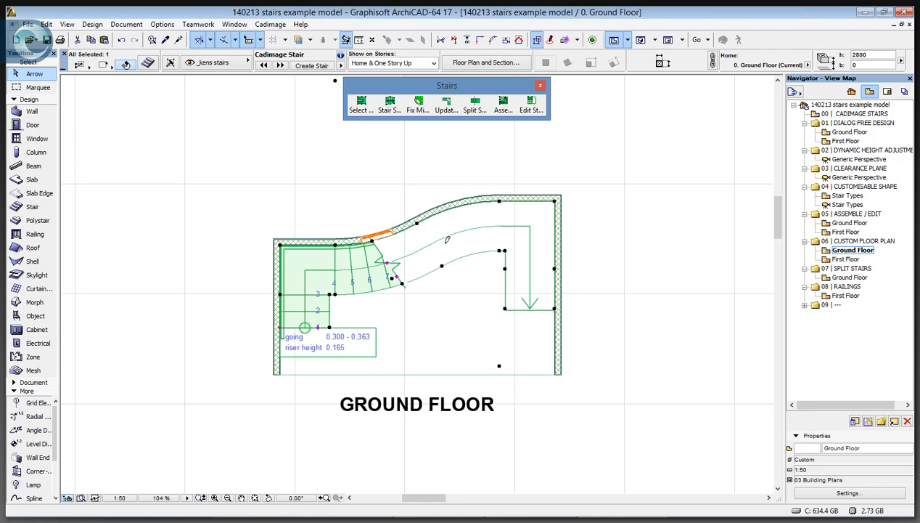
left_click(447, 239)
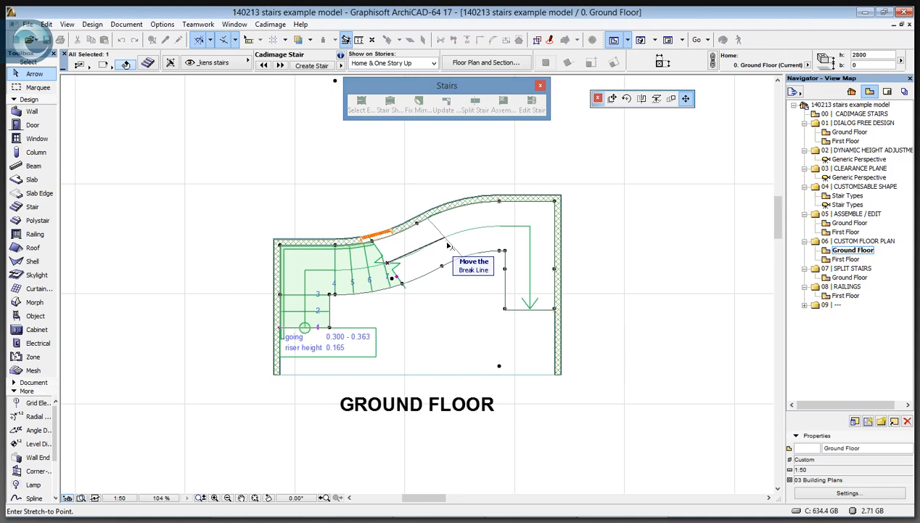
left_click(448, 245)
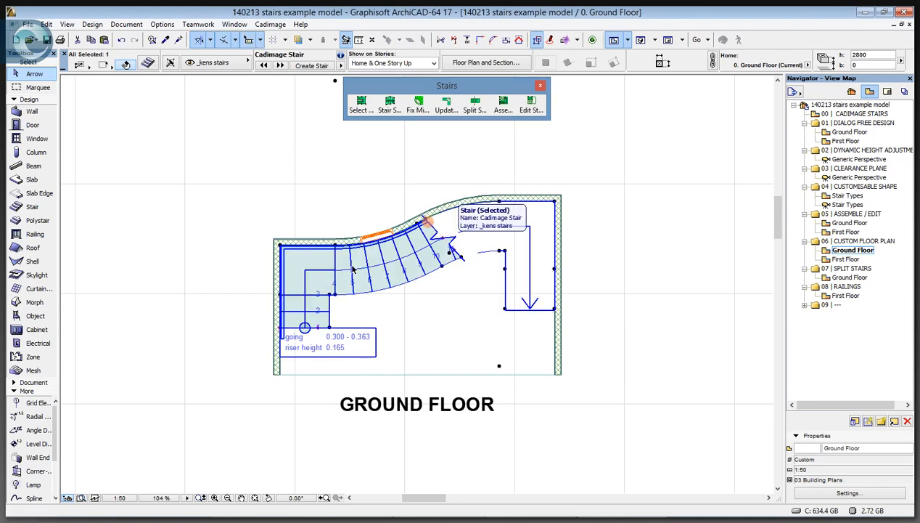
left_click(447, 245)
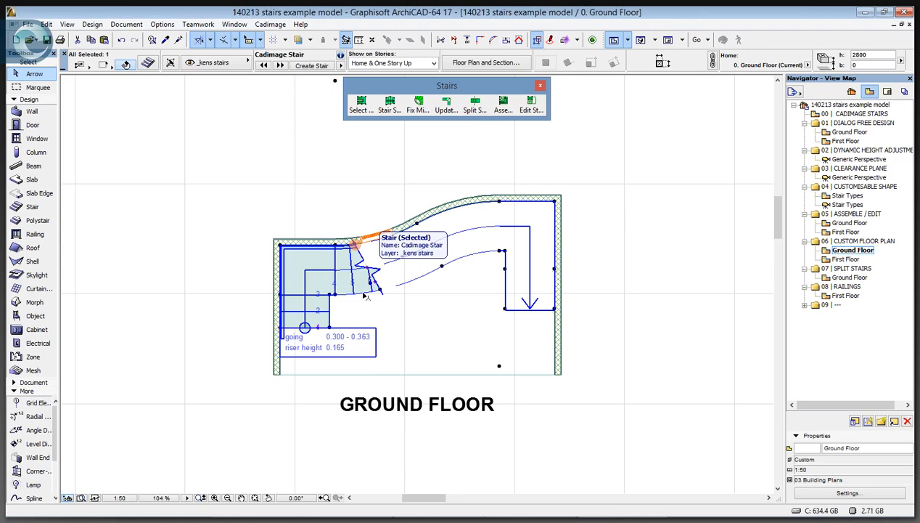
left_click(364, 295)
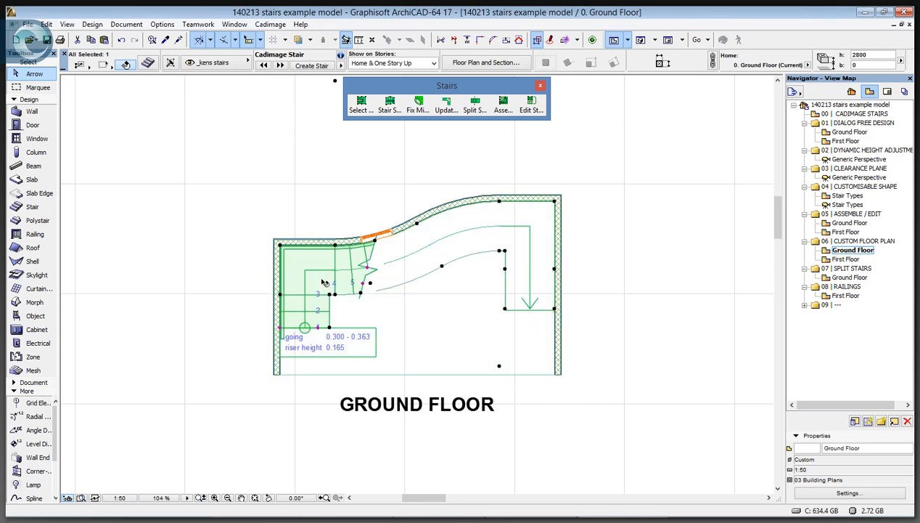
Open the Custom Floor Plan first floor view and inspect the stair's appearance settings without changing them.
double_click(845, 259)
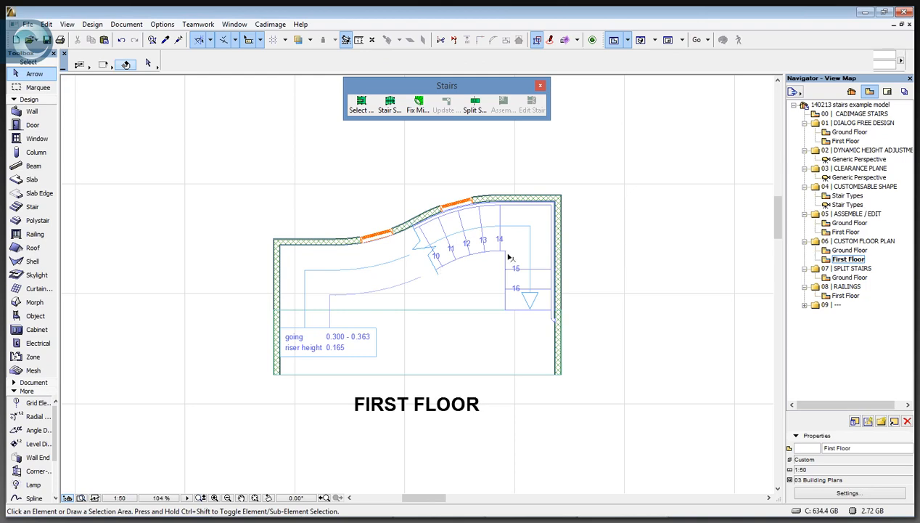
left_click(508, 257)
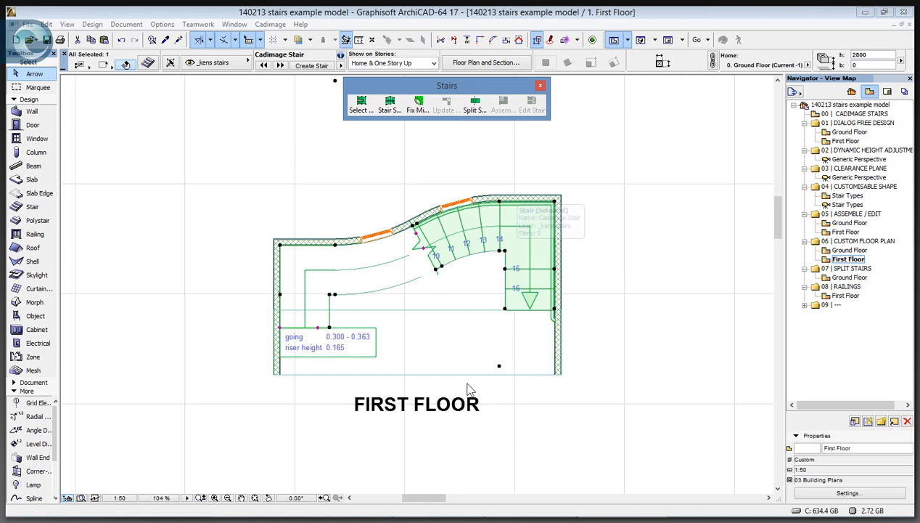
key("ctrl+t")
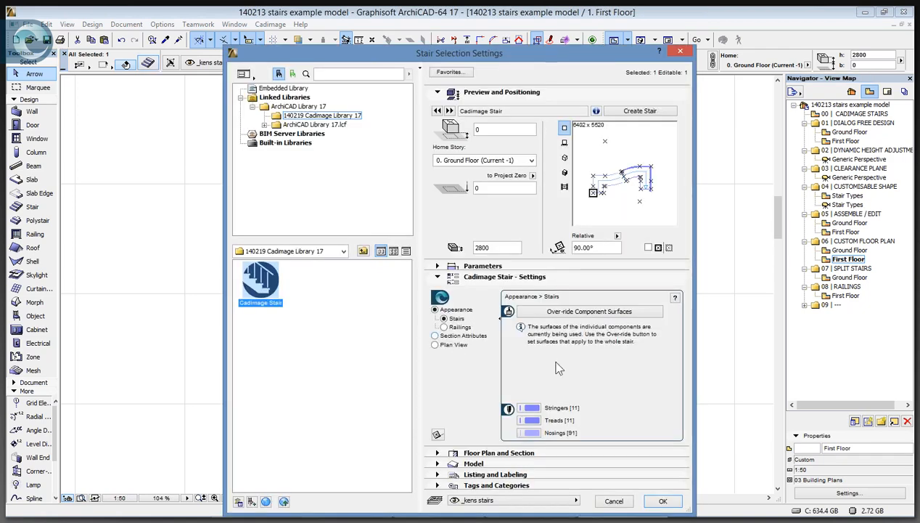
left_click(627, 502)
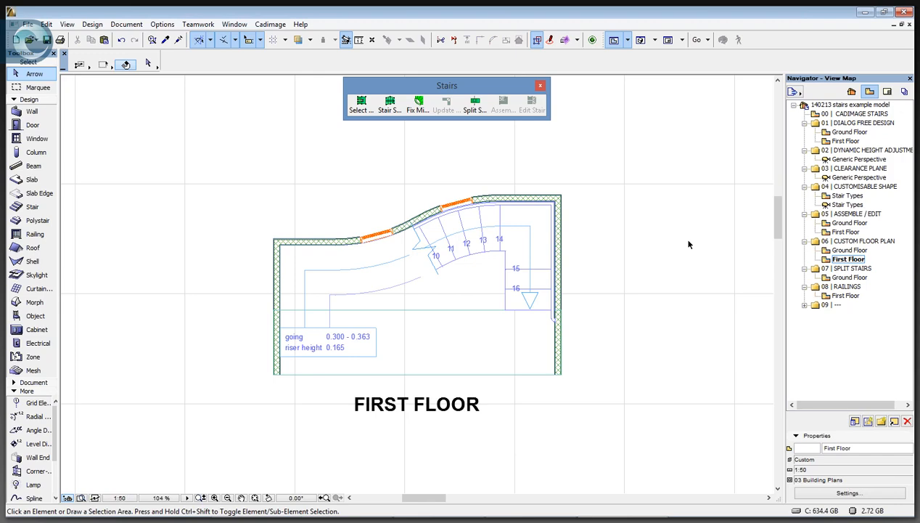
In the Split Stairs ground floor view, select the straight stair and split it across its width at riser 15.
key("Page_Down")
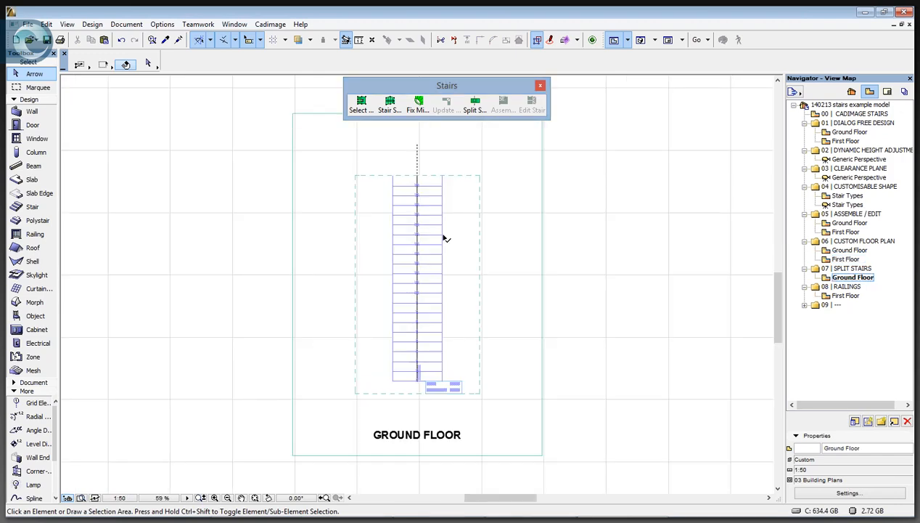
left_click(407, 235)
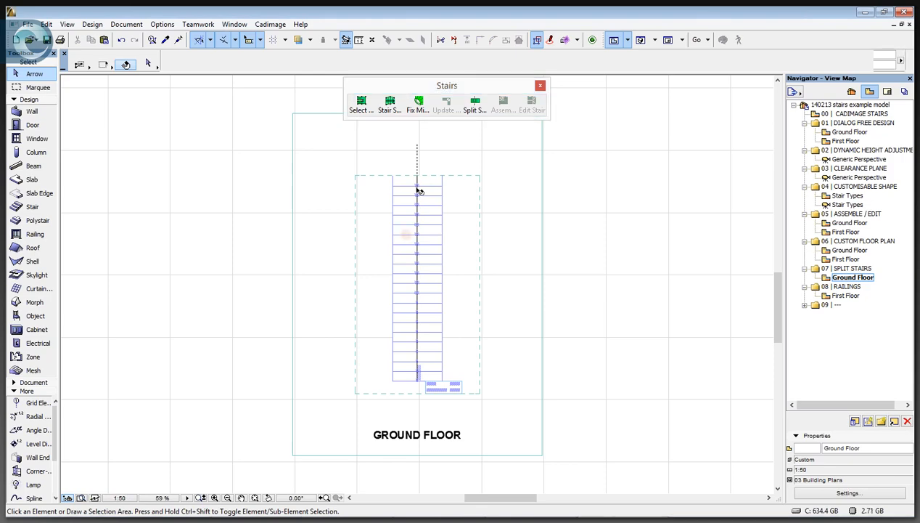
left_click(419, 190)
scroll(419, 190, "up", 3)
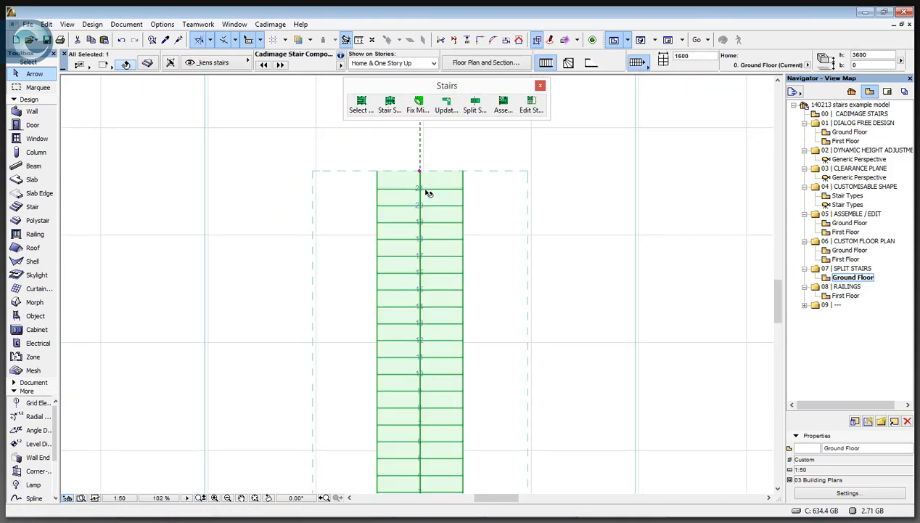
scroll(427, 193, "up", 3)
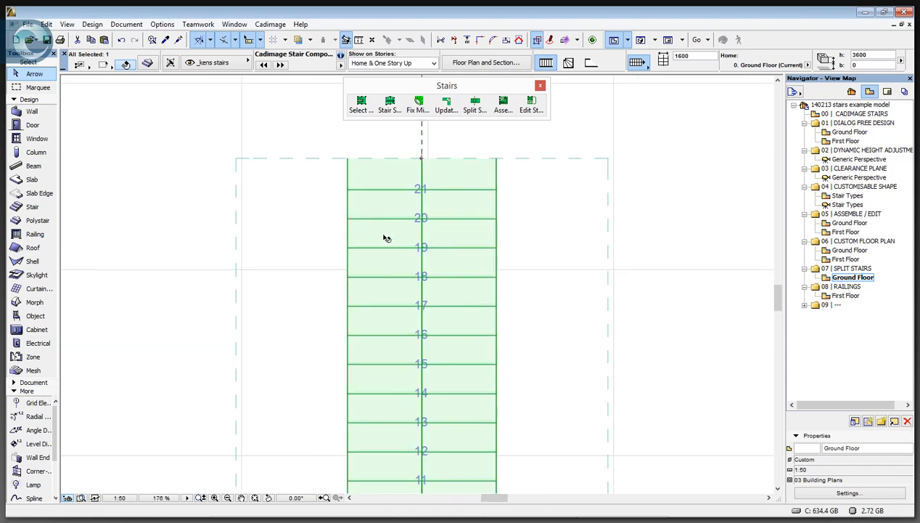
scroll(436, 232, "down", 4)
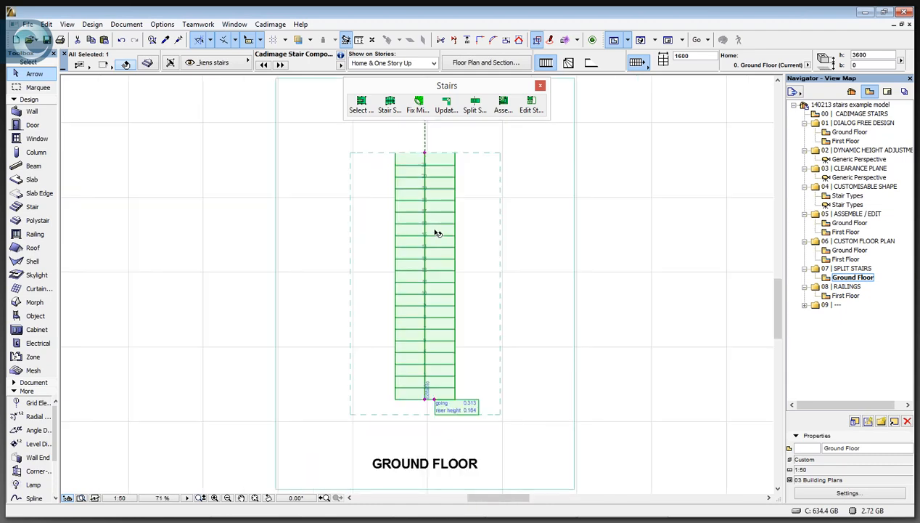
left_click(479, 110)
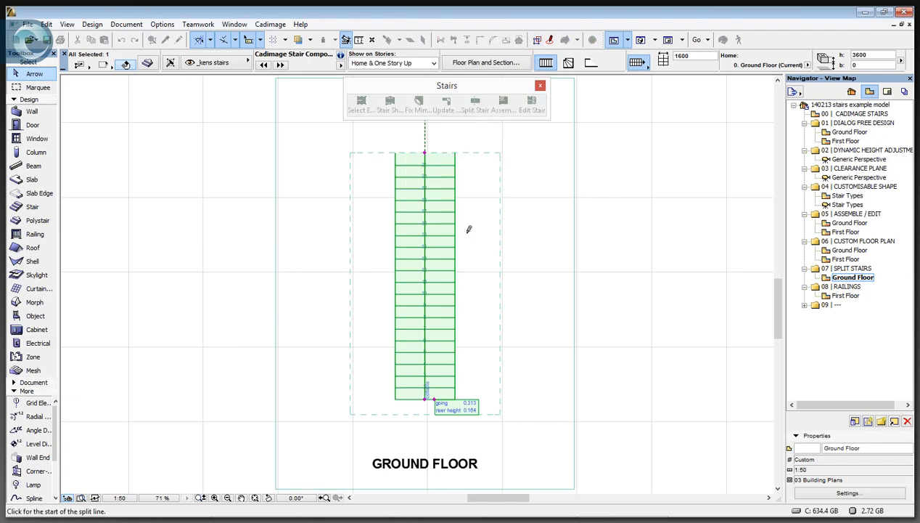
left_click(394, 235)
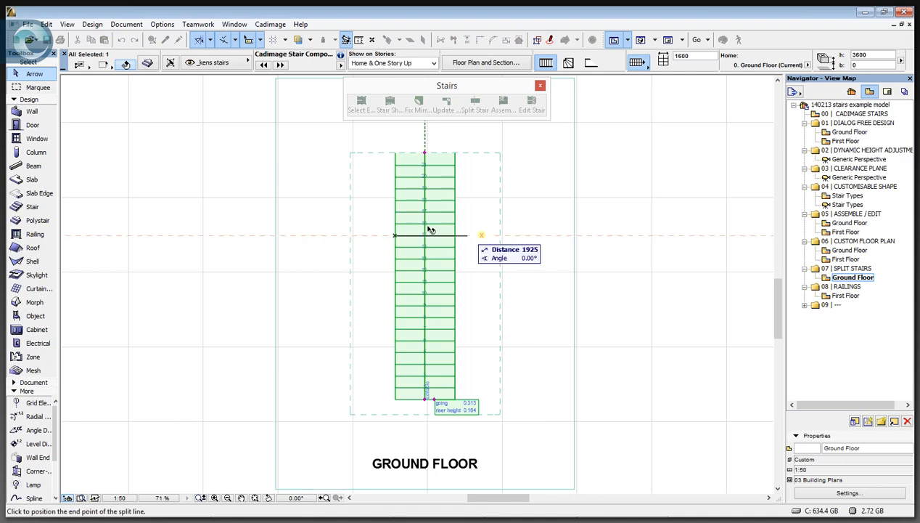
left_click(429, 232)
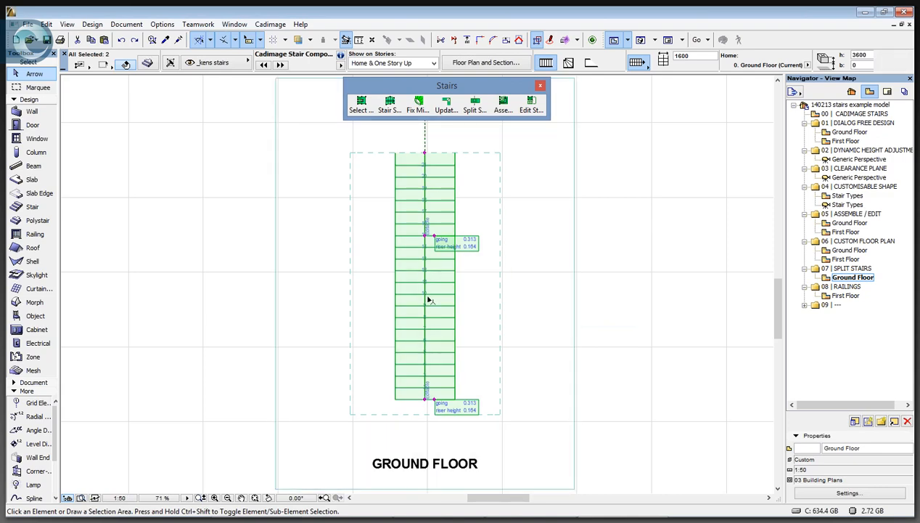
Select the stair's lower flight and split it across its width at riser 10.
left_click(474, 106)
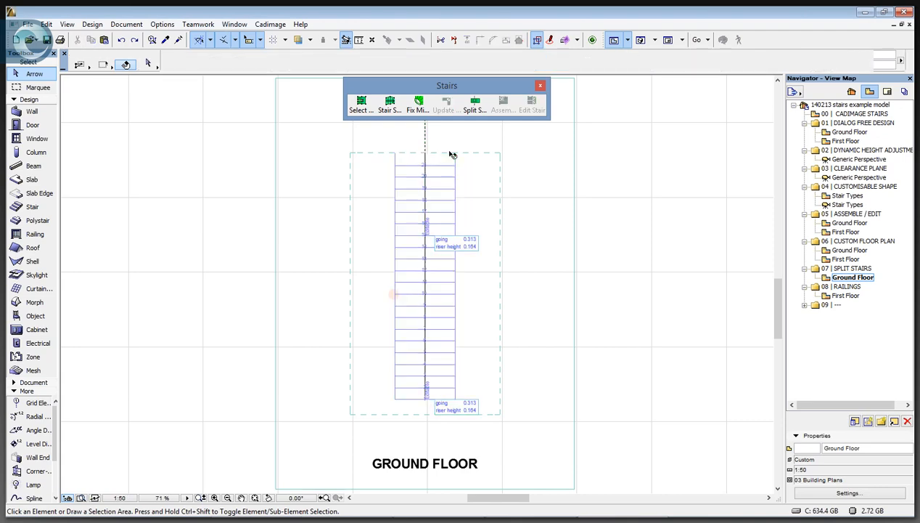
left_click(474, 109)
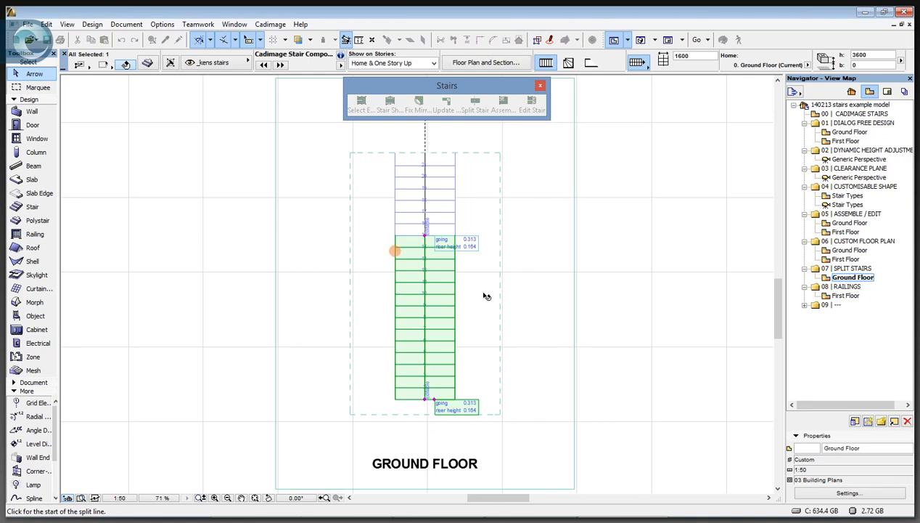
left_click(428, 274)
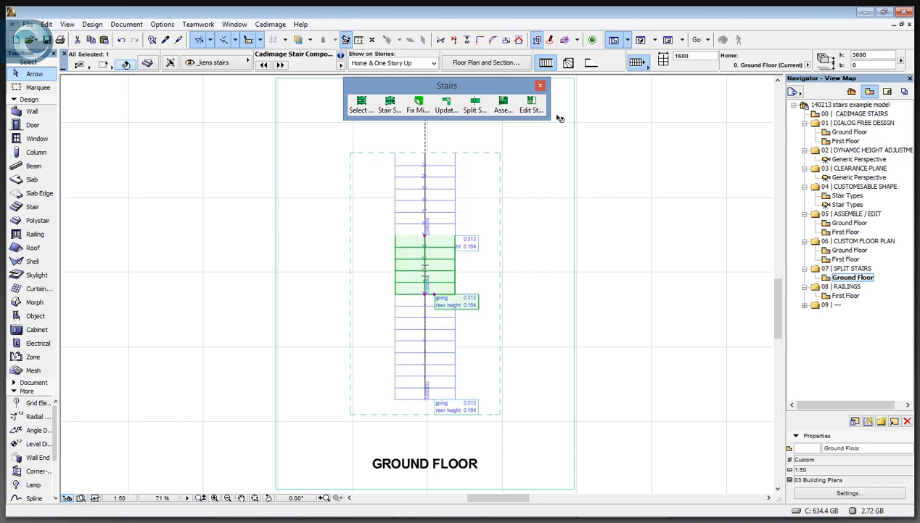
Convert the middle stair section between the two splits into a flat landing and inspect the riser numbering in plan.
left_click(592, 64)
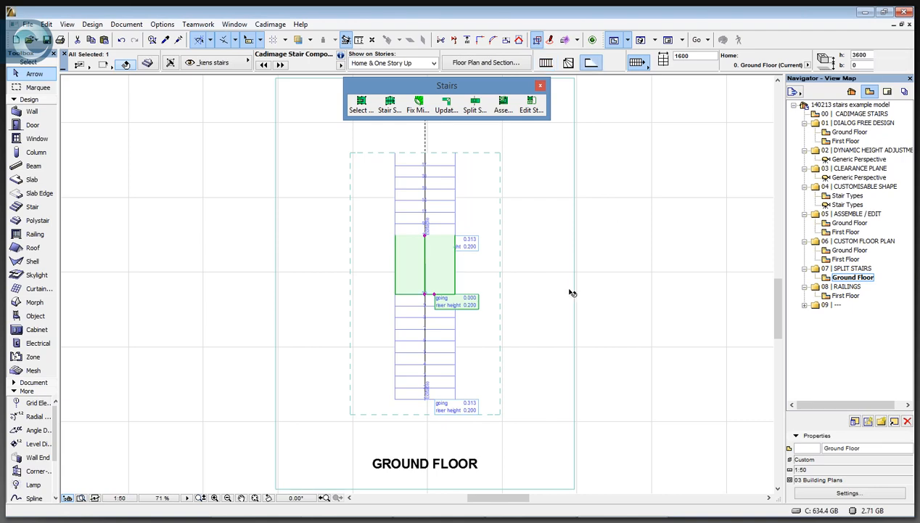
key("Escape")
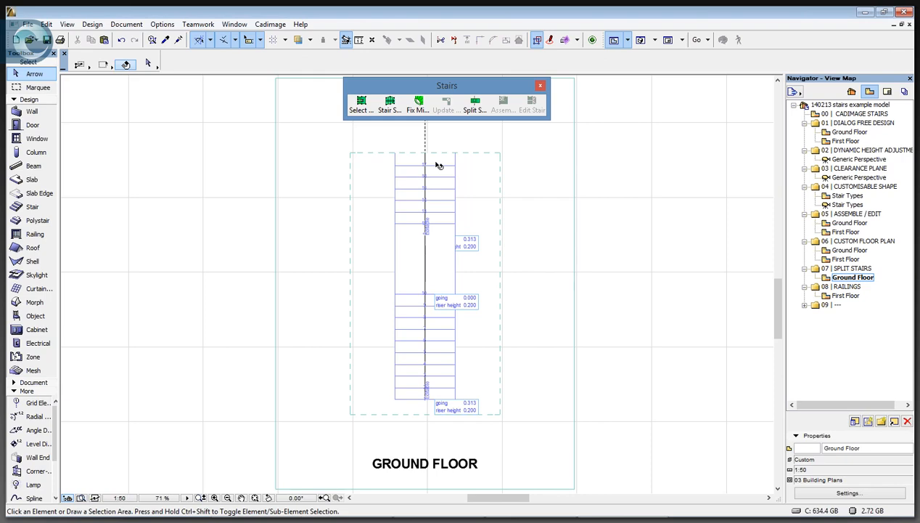
scroll(438, 164, "up", 5)
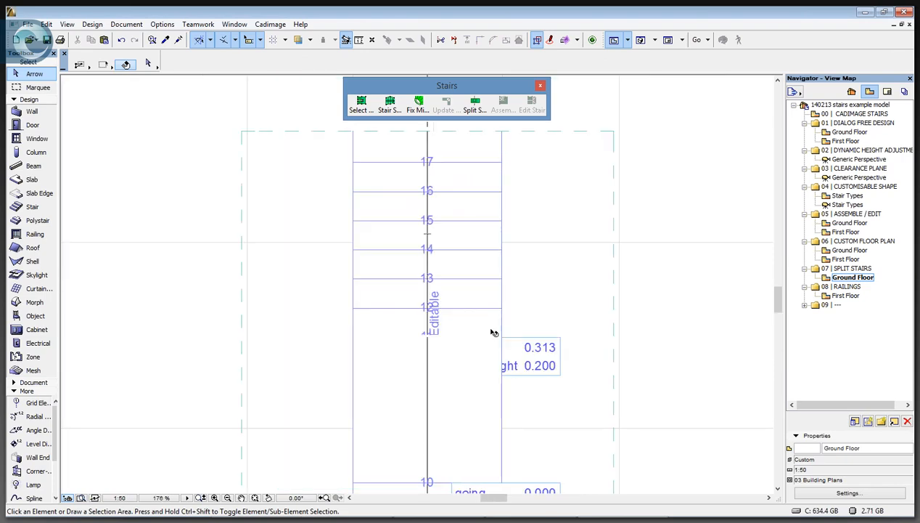
scroll(475, 310, "down", 3)
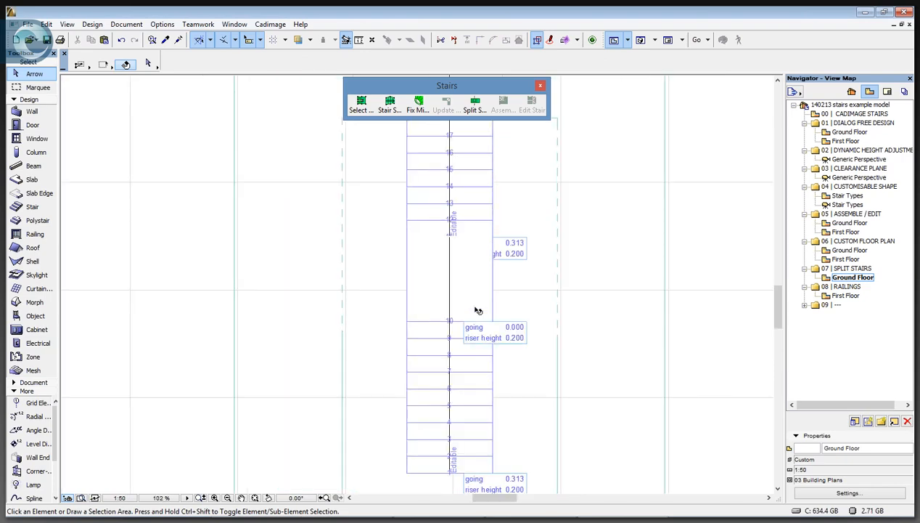
scroll(438, 190, "down", 2)
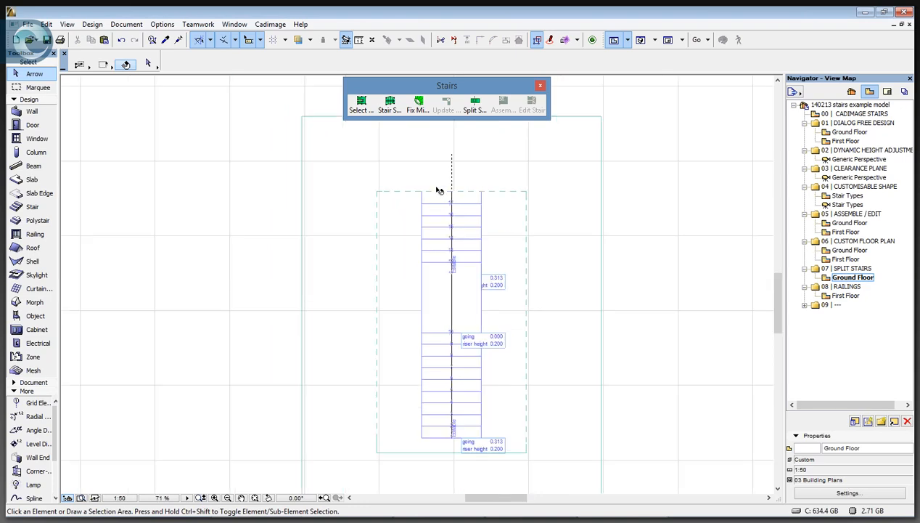
middle_click_drag(437, 190, 432, 172)
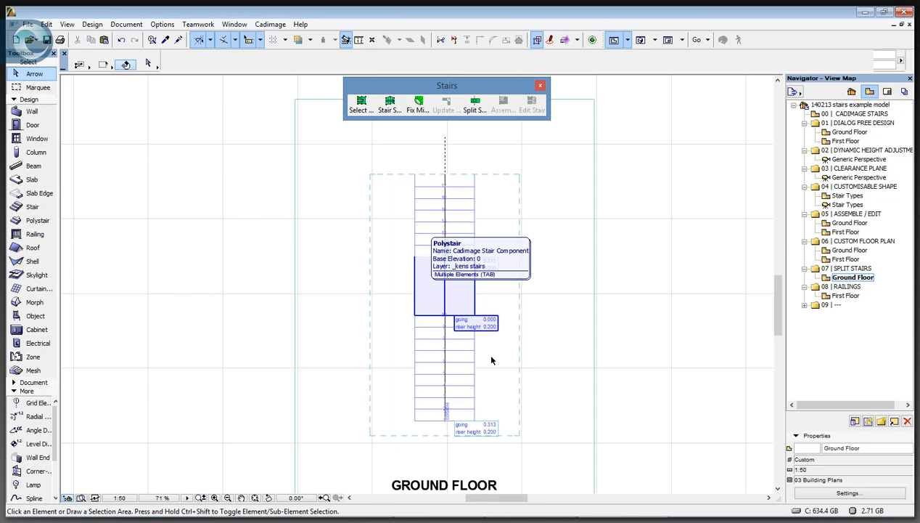
left_click(445, 295)
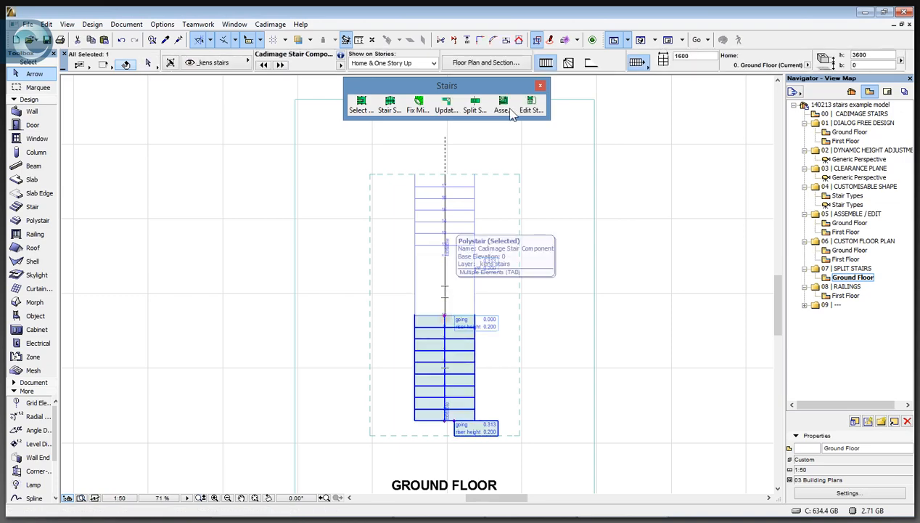
left_click(503, 105)
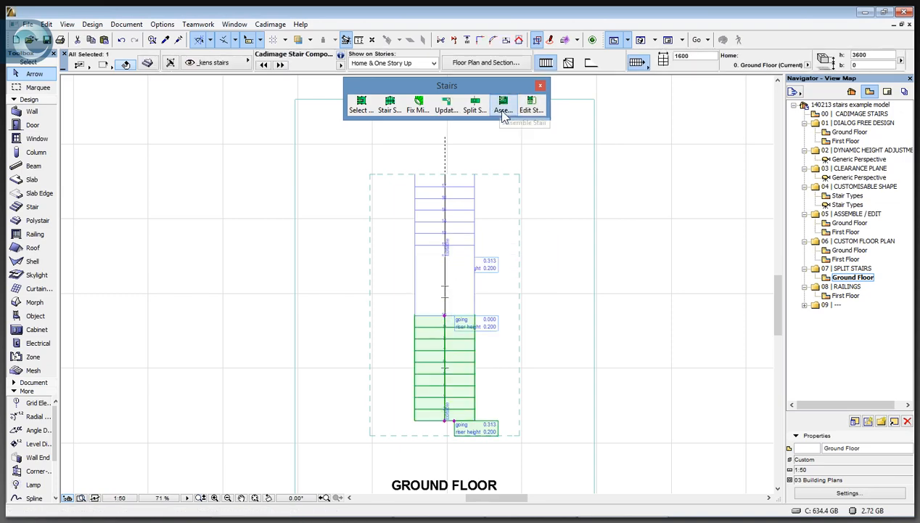
left_click(630, 322)
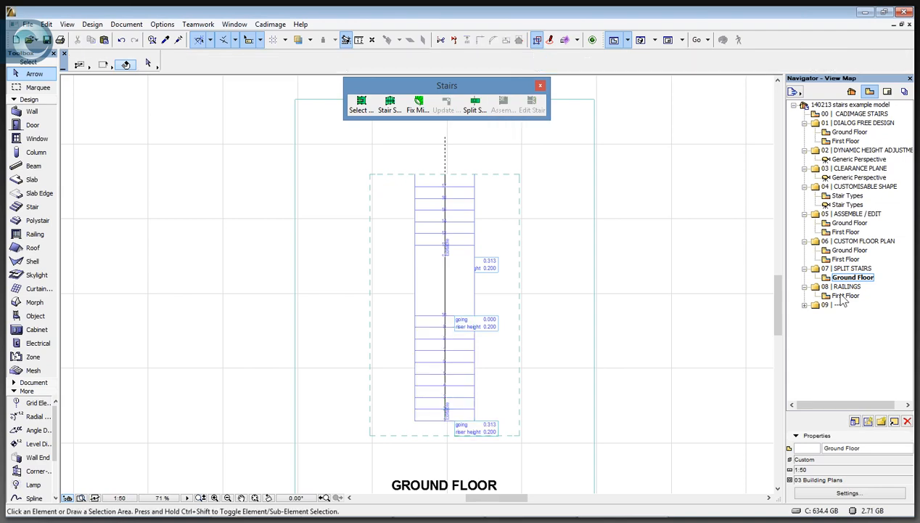
Open the Railings first floor view and the default settings of the Railing tool.
double_click(847, 295)
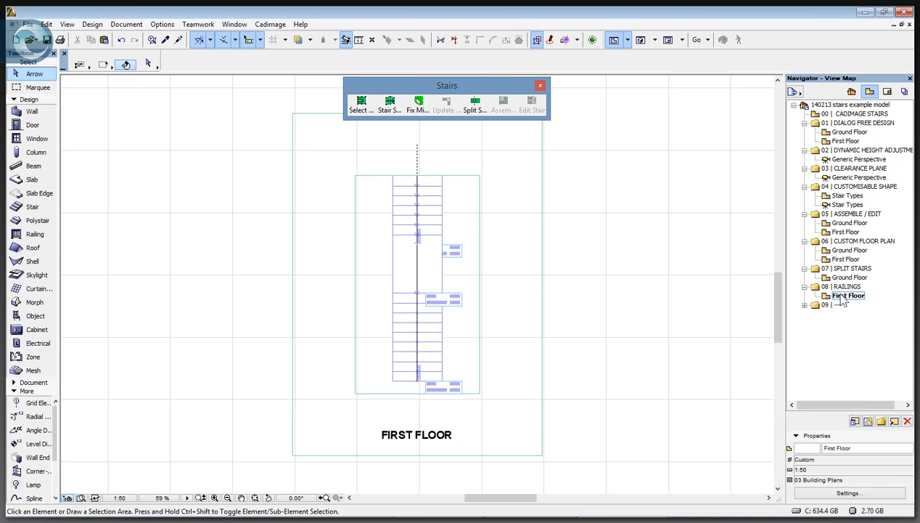
left_click(43, 234)
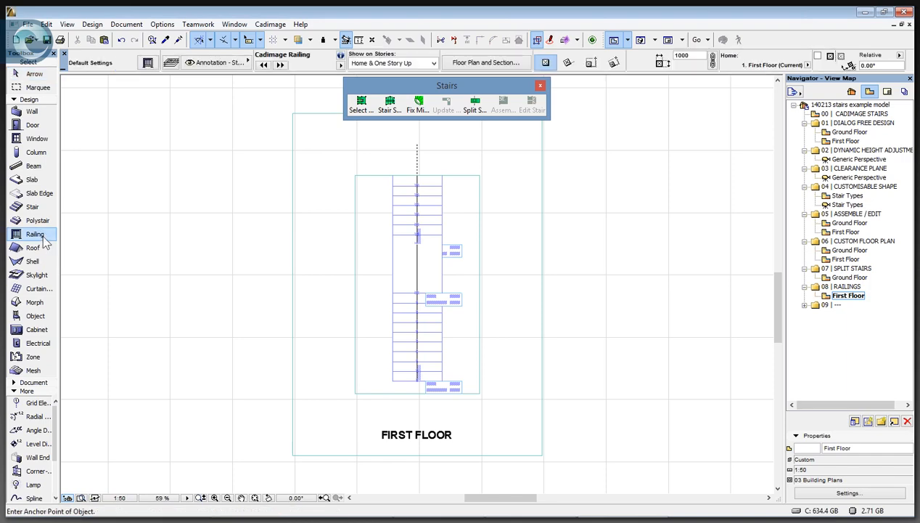
double_click(43, 238)
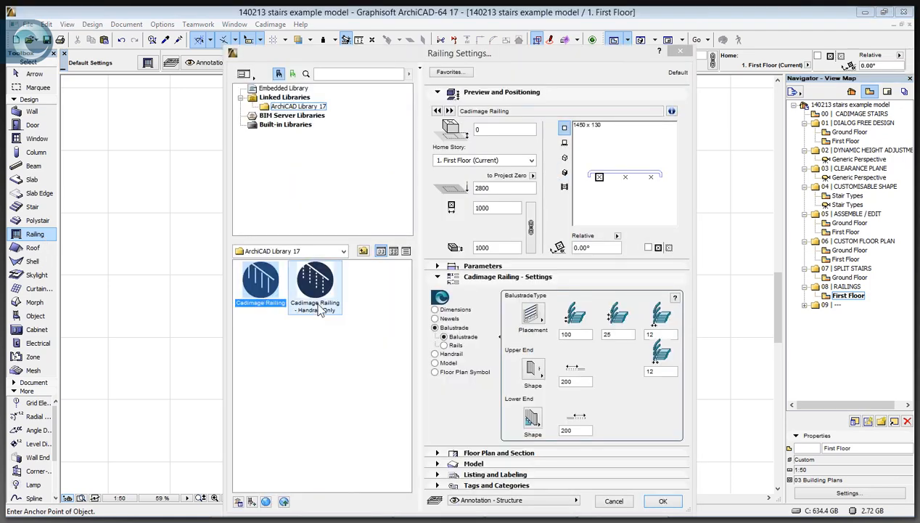
Review the Cadimage Railing's dimensions and newel options, and set the balustrade type to Panels.
left_click(436, 308)
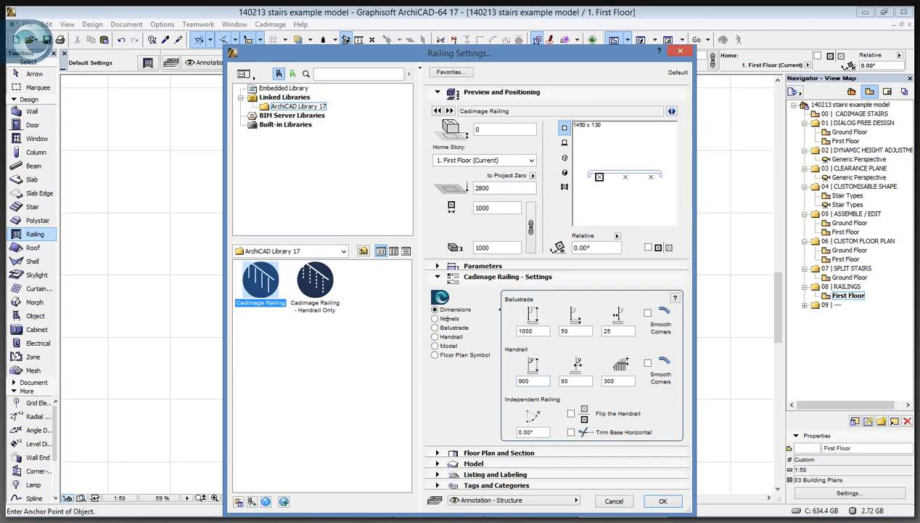
left_click(444, 318)
left_click(453, 328)
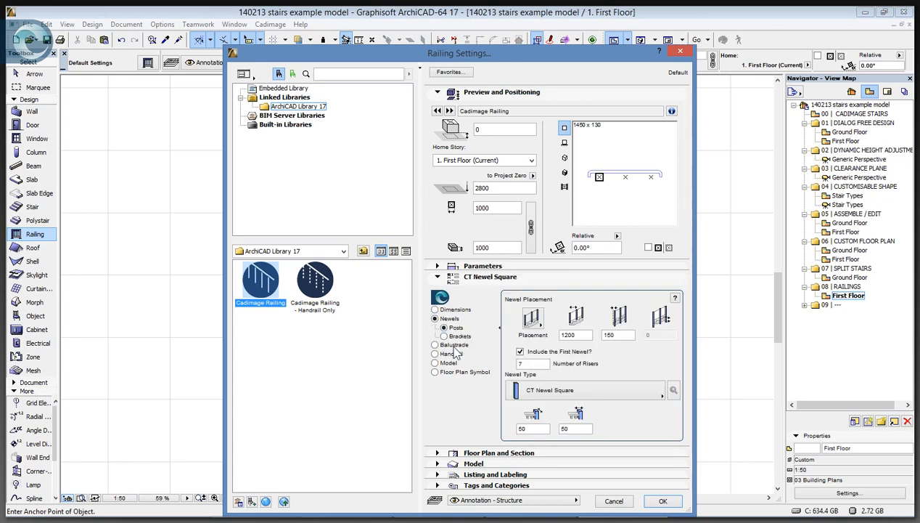
left_click(451, 344)
left_click(536, 314)
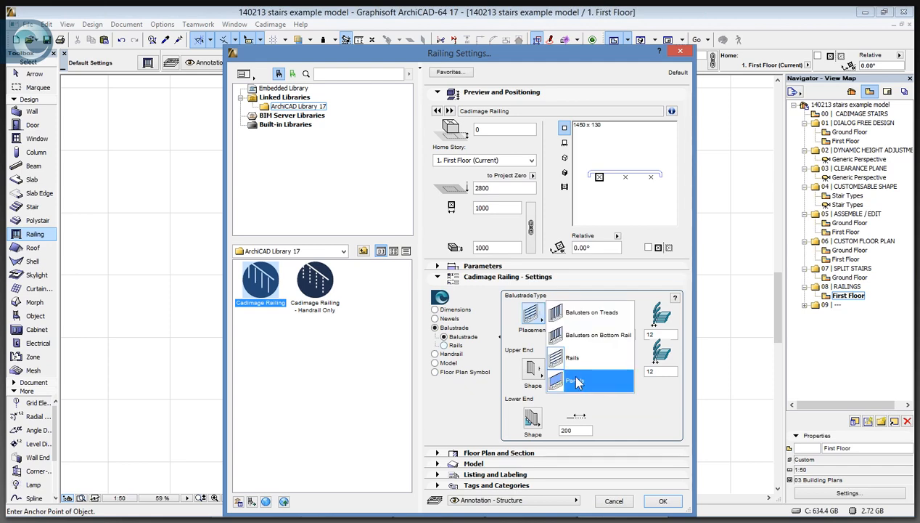
left_click(573, 381)
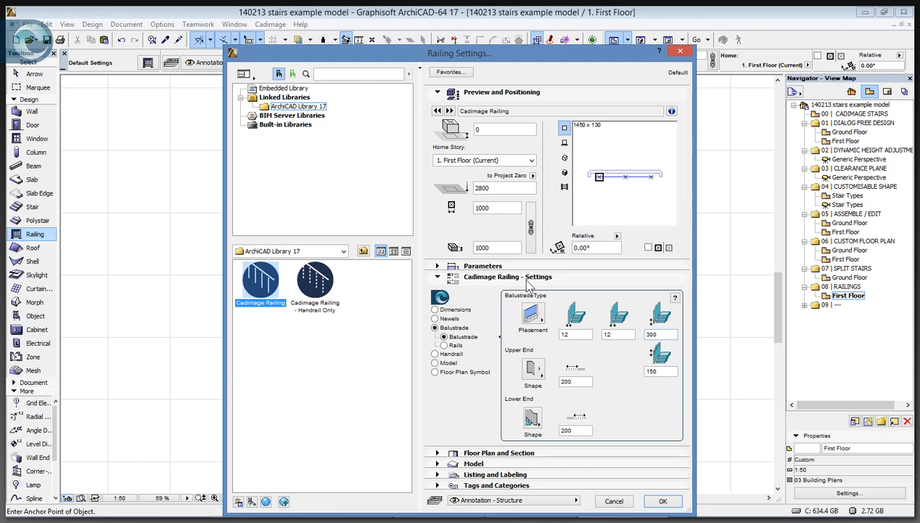
Keep the Traditional handrail profile and set both the upper and lower handrail ends to Straight End.
left_click(444, 344)
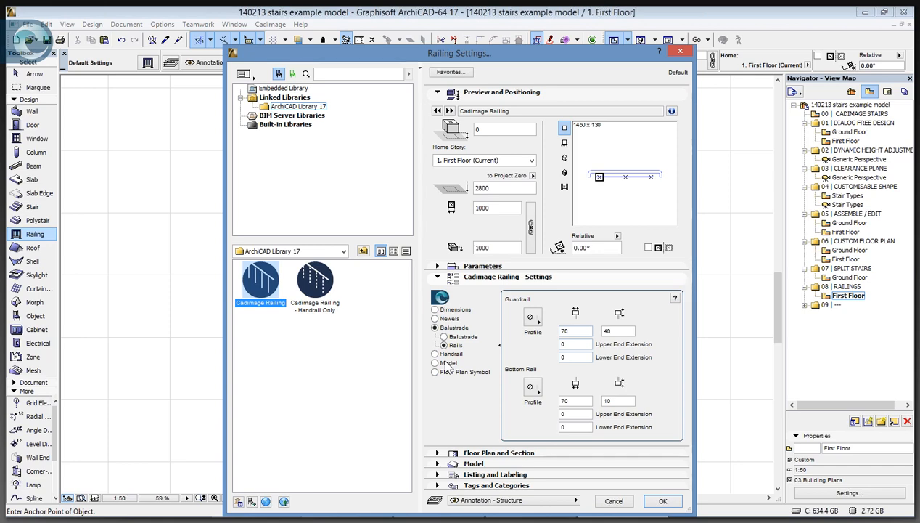
left_click(530, 319)
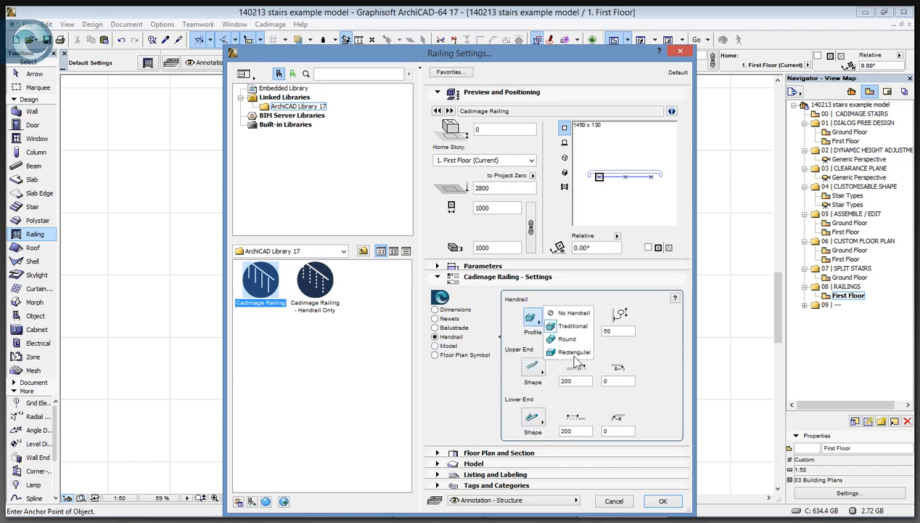
left_click(574, 326)
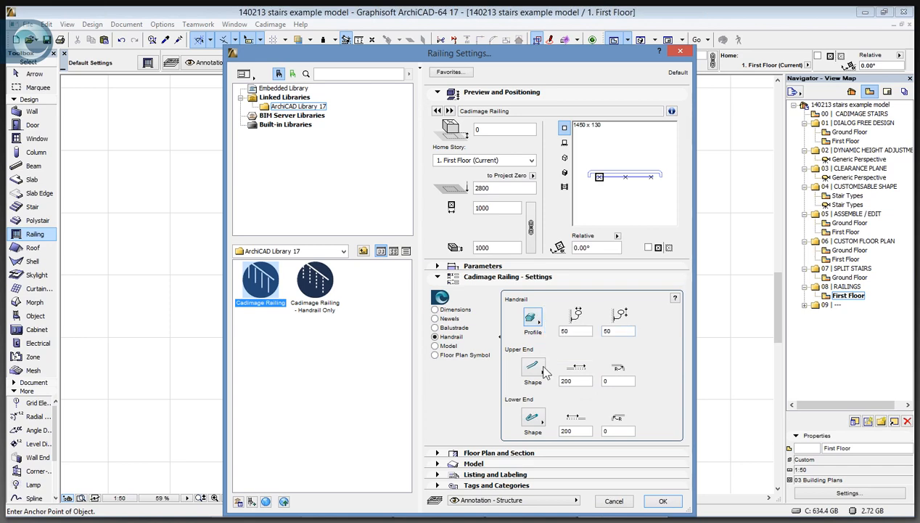
left_click(531, 421)
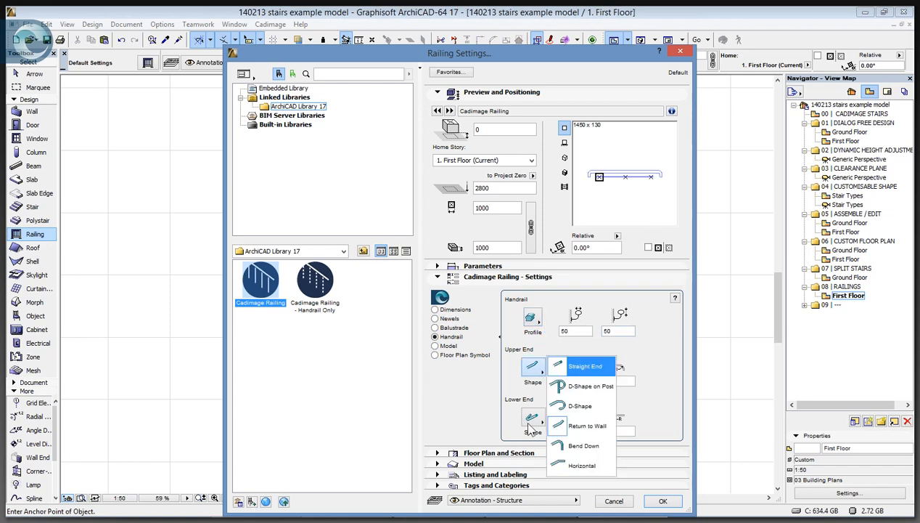
left_click(532, 427)
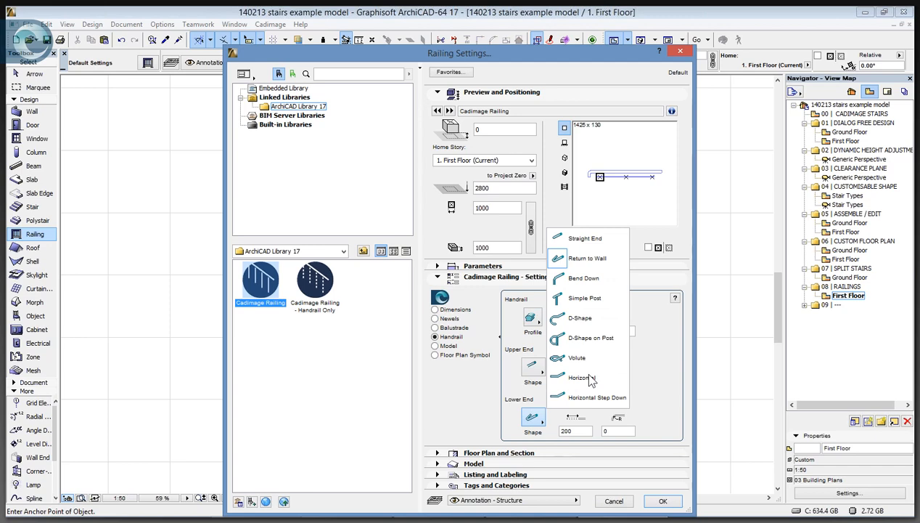
left_click(581, 239)
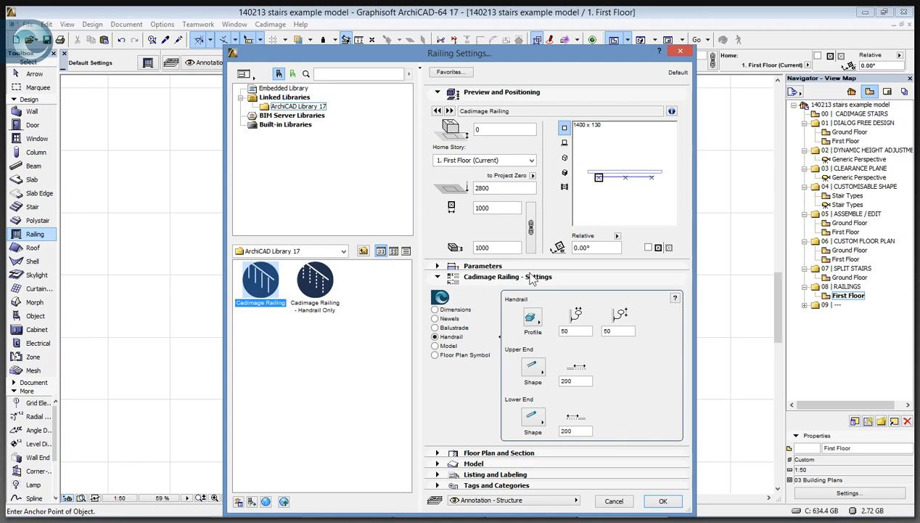
Review the railing's model pens and surfaces and its floor plan symbol settings, and accept the default railing settings.
left_click(444, 347)
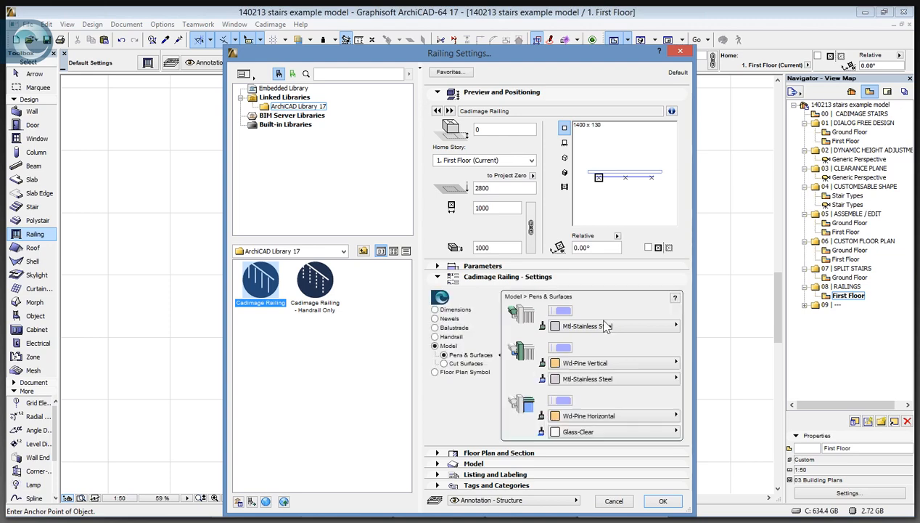
left_click(466, 375)
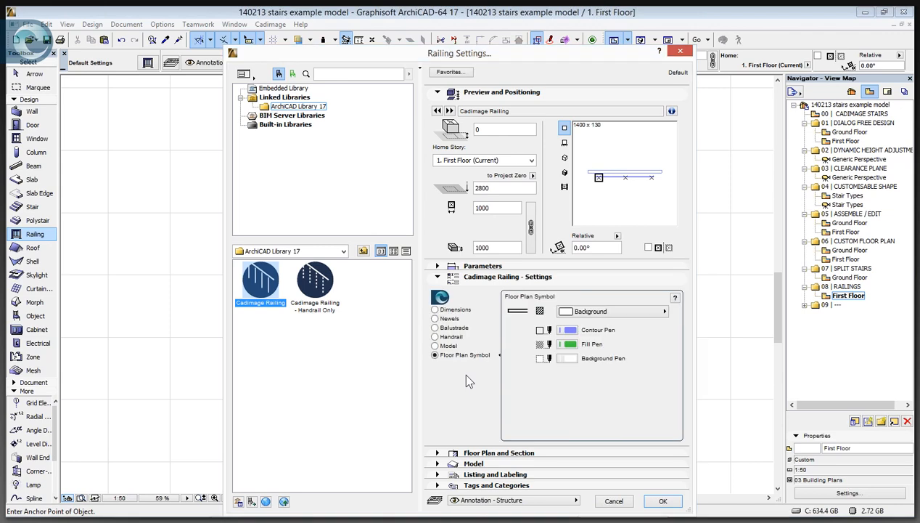
left_click(669, 505)
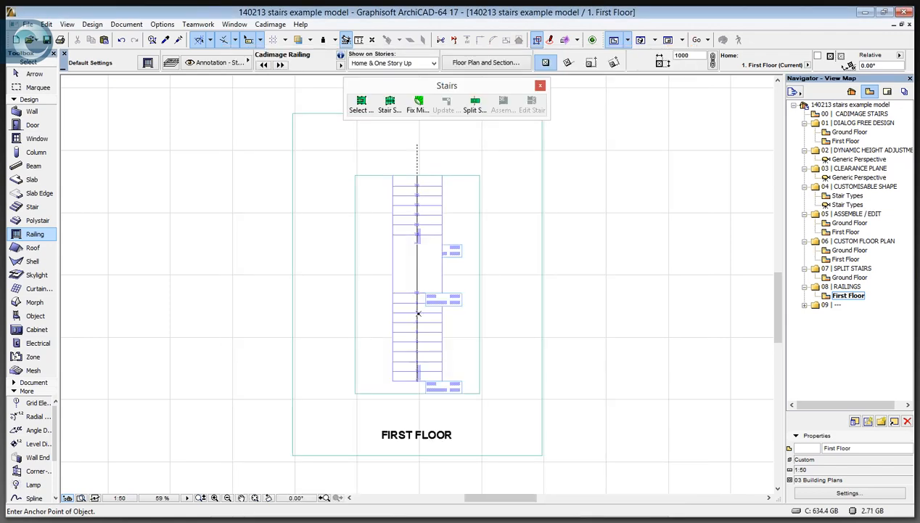
Place railings along both sides of the stair, covering the lower flight, the landing and the upper flight.
scroll(418, 314, "up", 1)
scroll(434, 327, "up", 2)
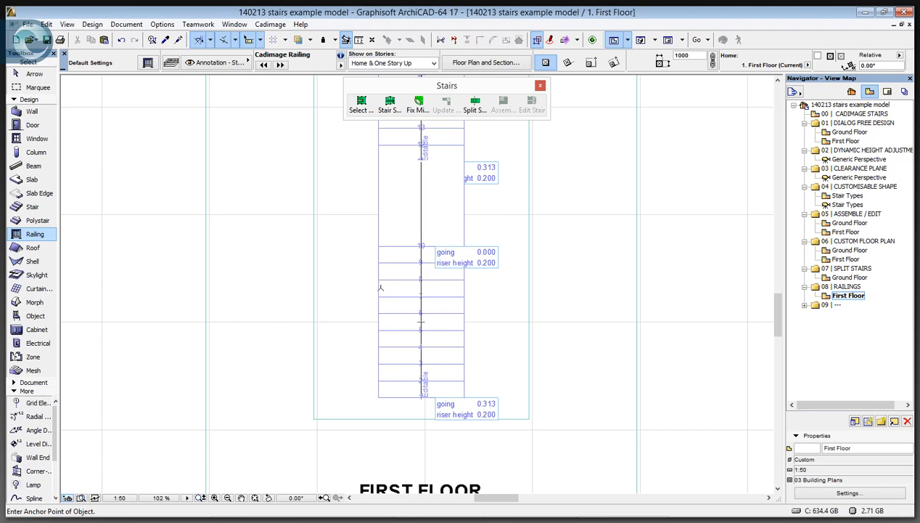
left_click(378, 259)
double_click(377, 322)
left_click(378, 397)
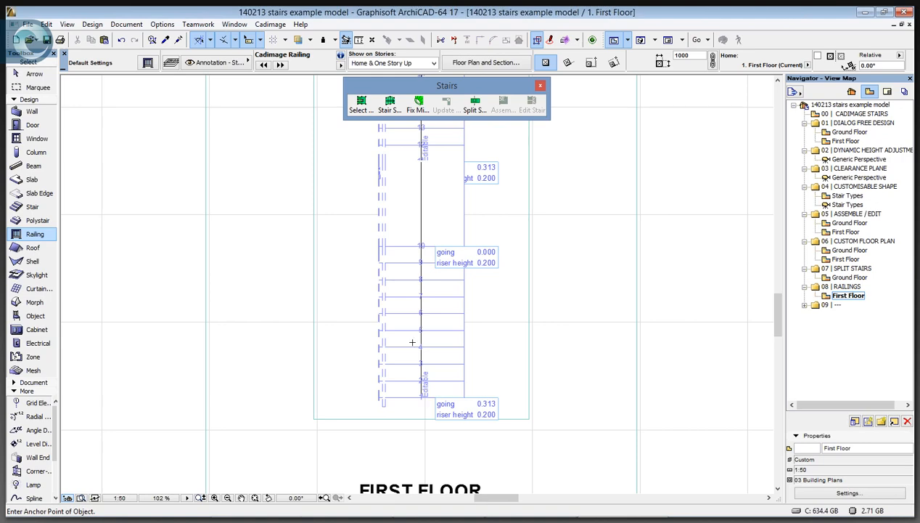
scroll(412, 342, "down", 2)
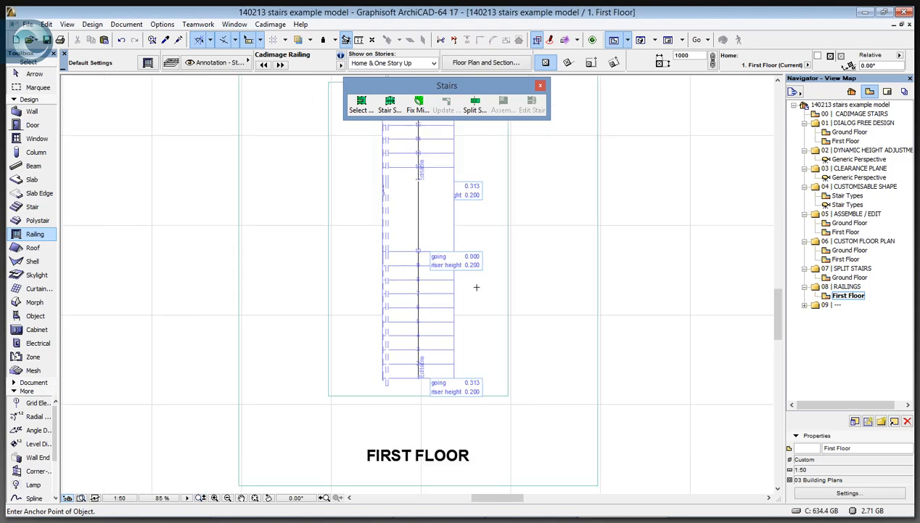
scroll(462, 257, "down", 2)
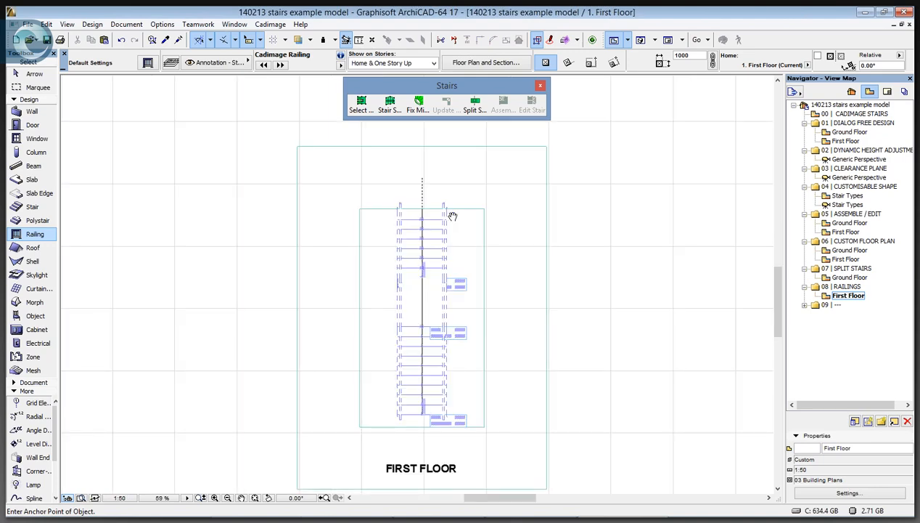
Place five railings around the edges of the floor opening, leaving the gap at the top of the stair open.
middle_click_drag(462, 257, 452, 217)
scroll(450, 213, "up", 1)
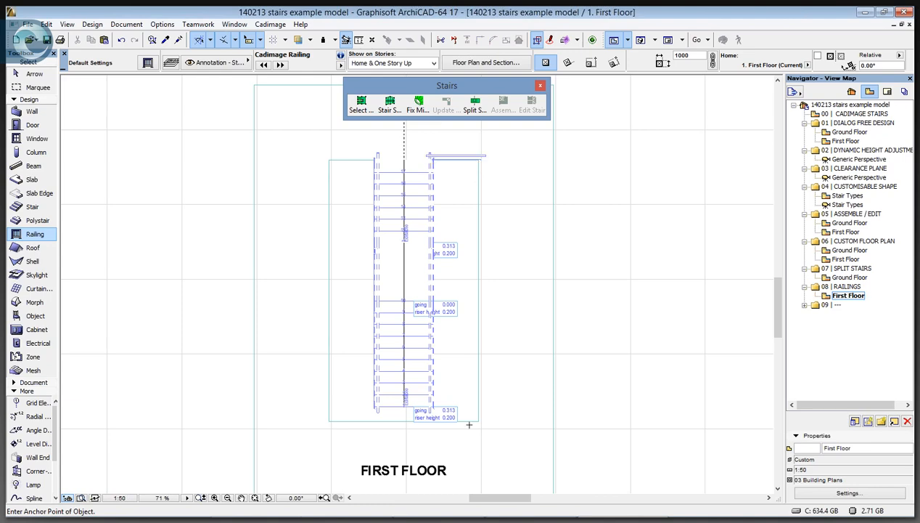
left_click(328, 421)
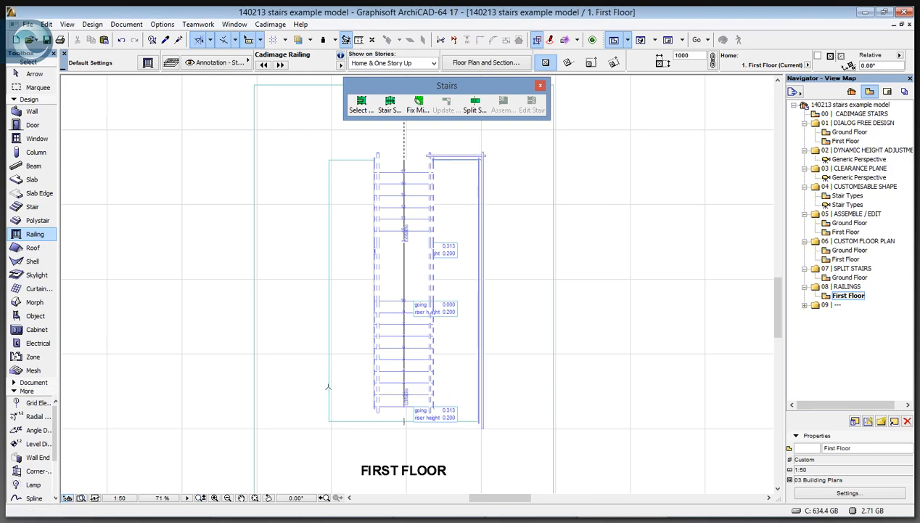
double_click(329, 159)
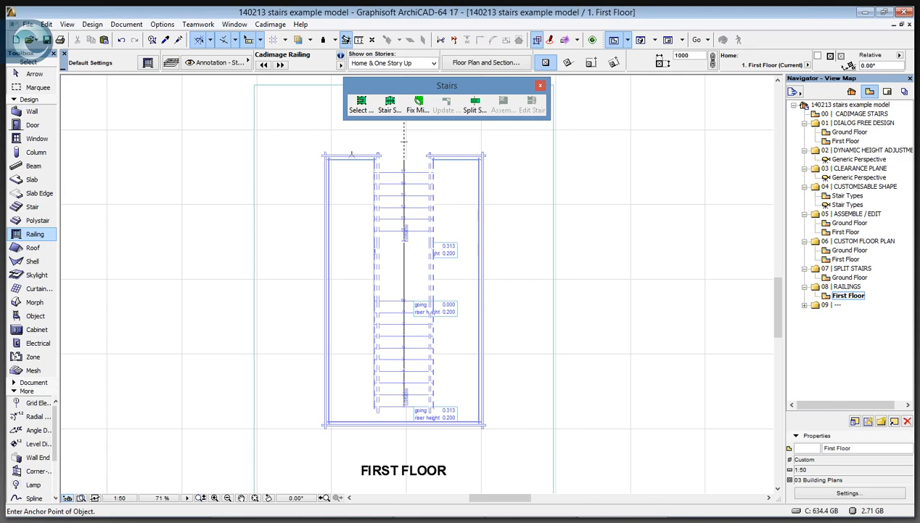
Update the handrail connections of all five railings around the floor opening so they join at the corners.
left_click(323, 156)
left_click(323, 198, "shift")
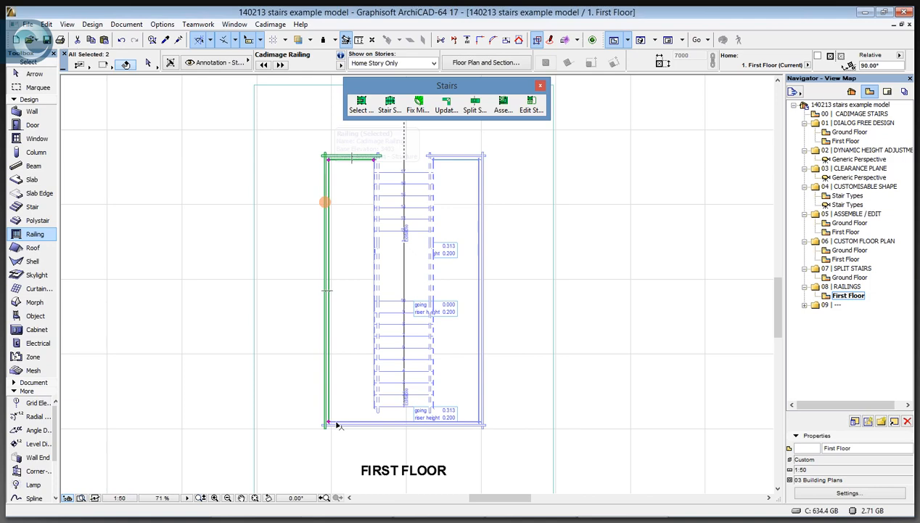
left_click(336, 426, "shift")
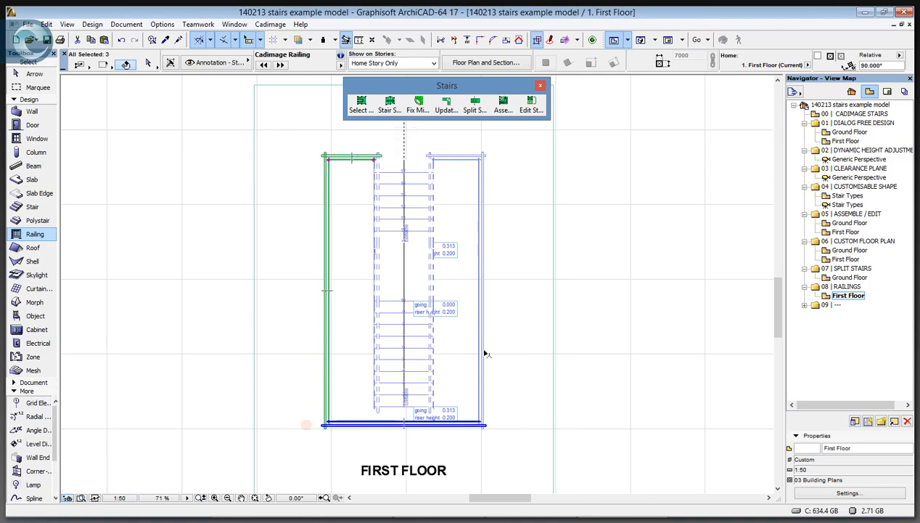
left_click(484, 198, "shift")
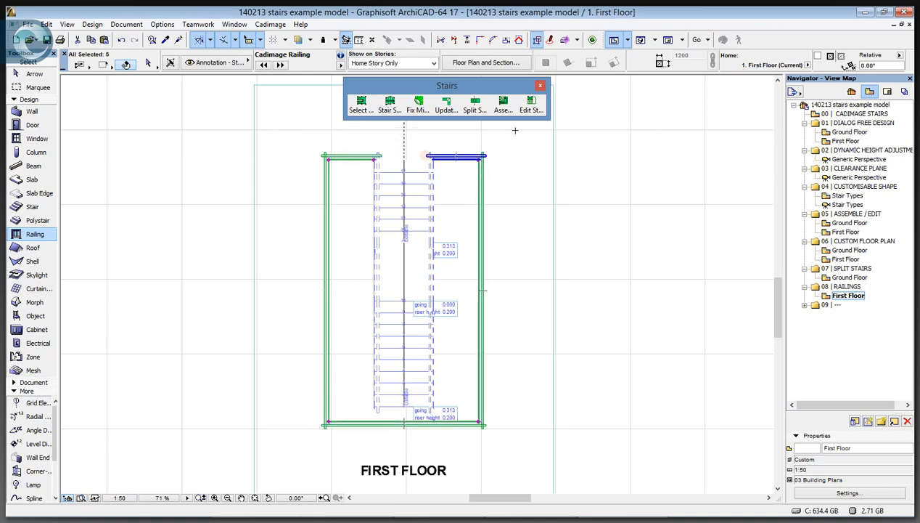
left_click(457, 155, "shift")
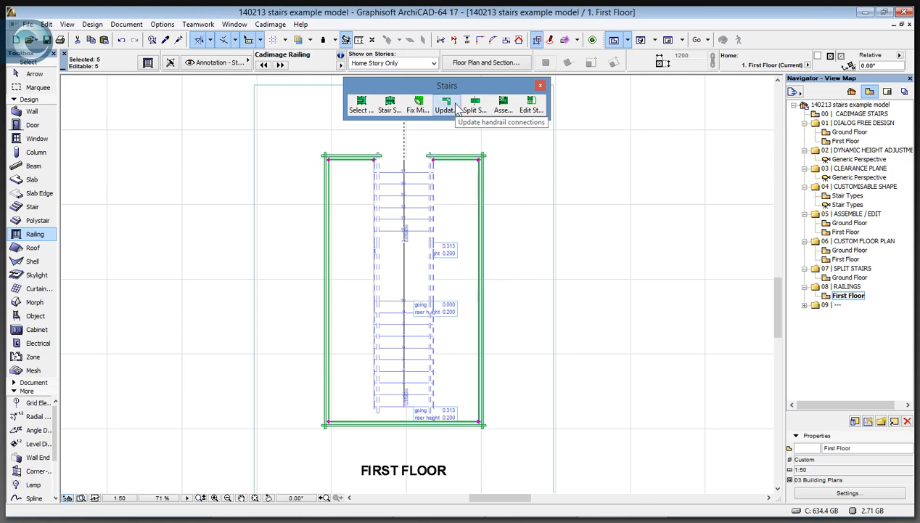
left_click(457, 107)
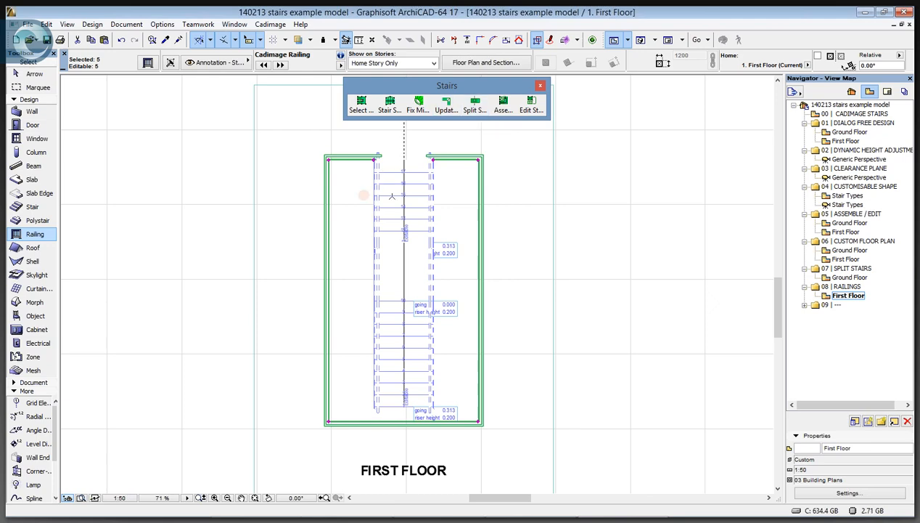
Enclose the stair and its railings in an all-stories marquee, and view the enclosed part in 3D.
left_click(138, 121)
key("m")
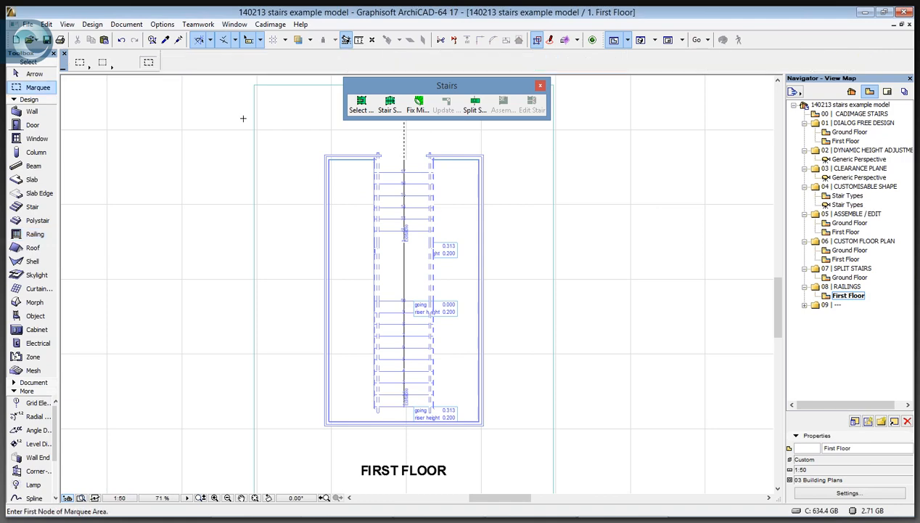
left_click(525, 375)
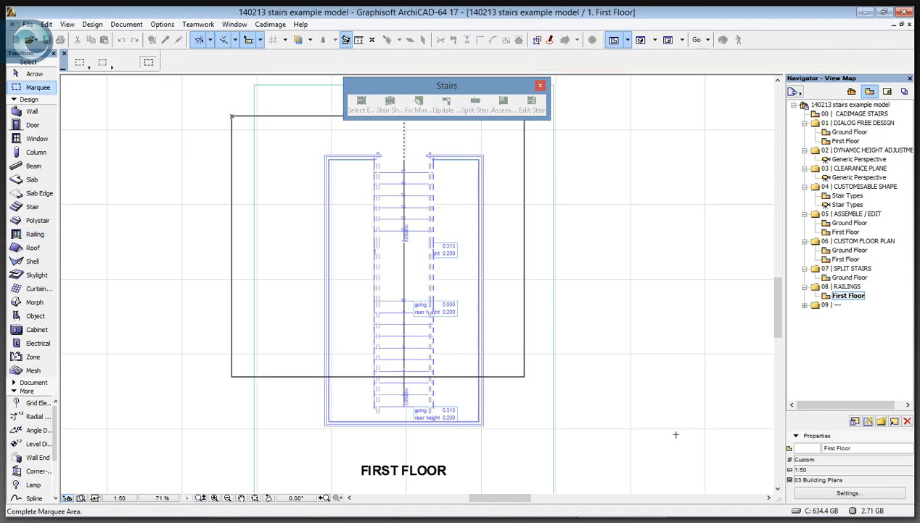
left_click(586, 453)
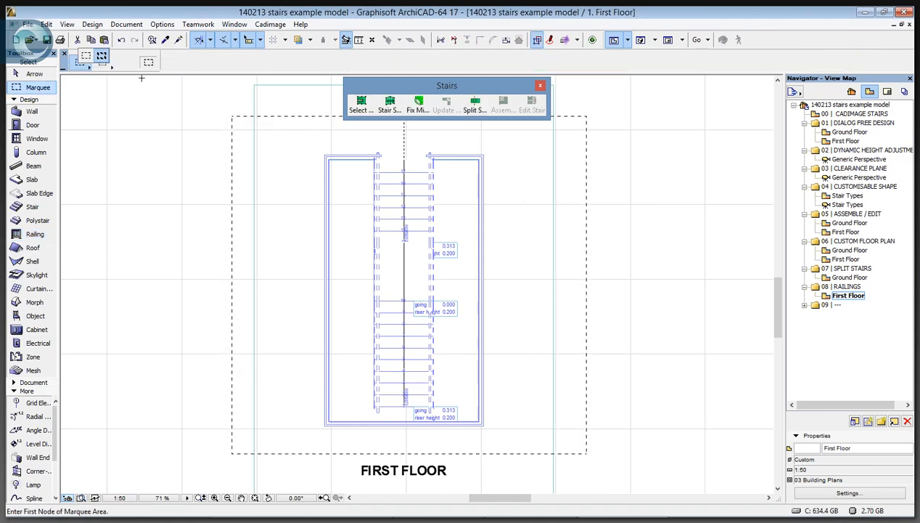
key("F5")
middle_click(544, 270)
middle_click_drag(544, 271, 494, 328, "shift")
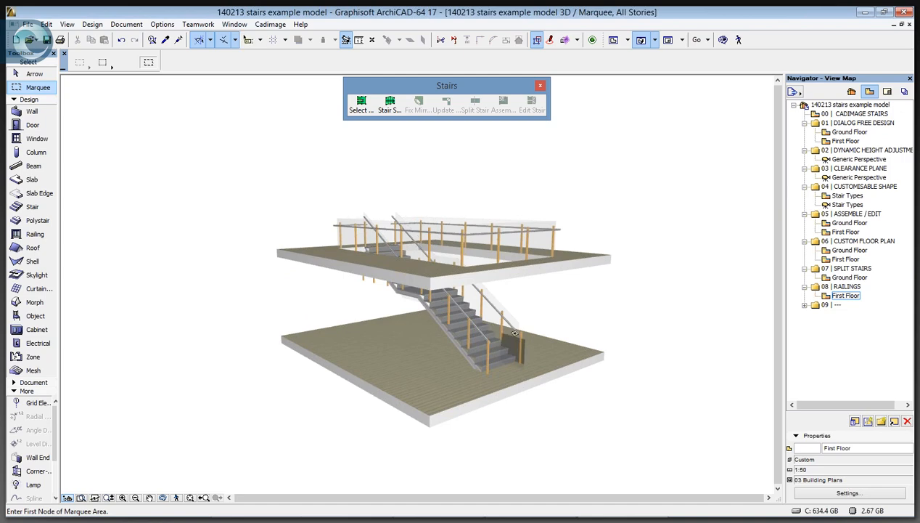
Set the lower handrail end of both lower-flight railings to Volute.
scroll(505, 355, "up", 4)
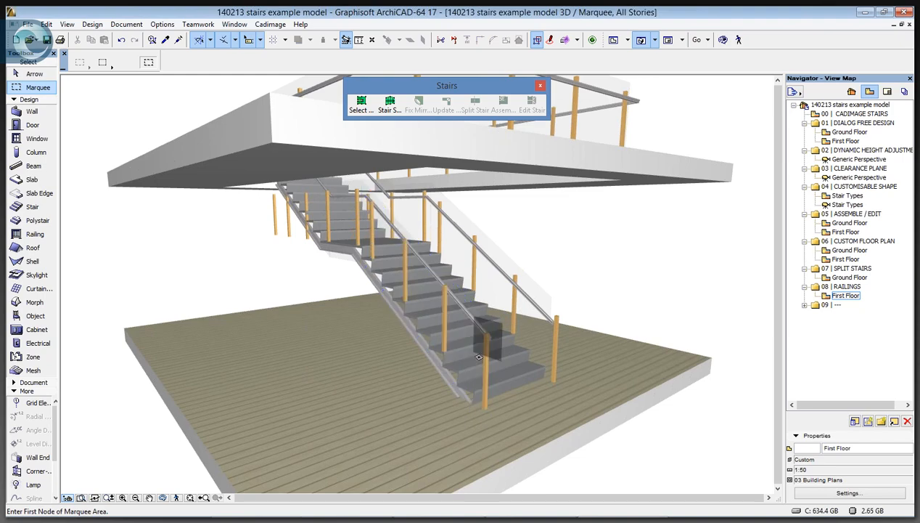
left_click(558, 324, "shift")
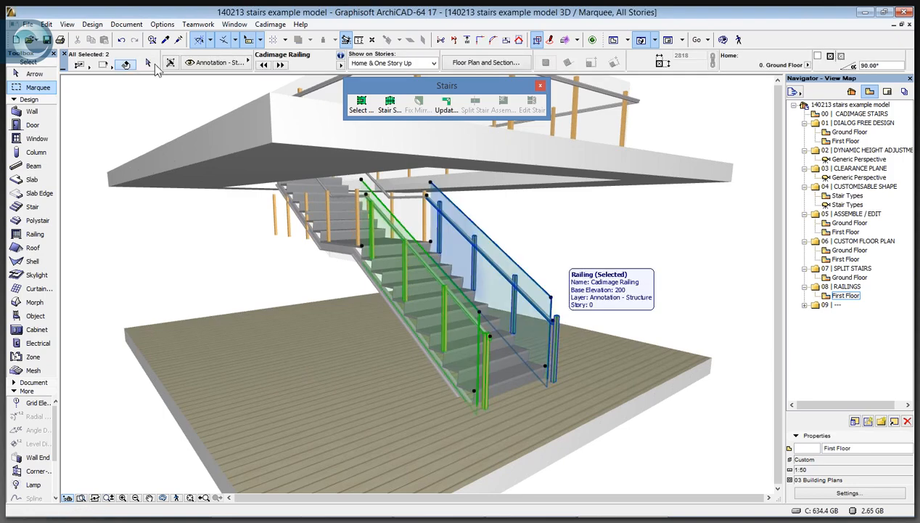
key("ctrl+t")
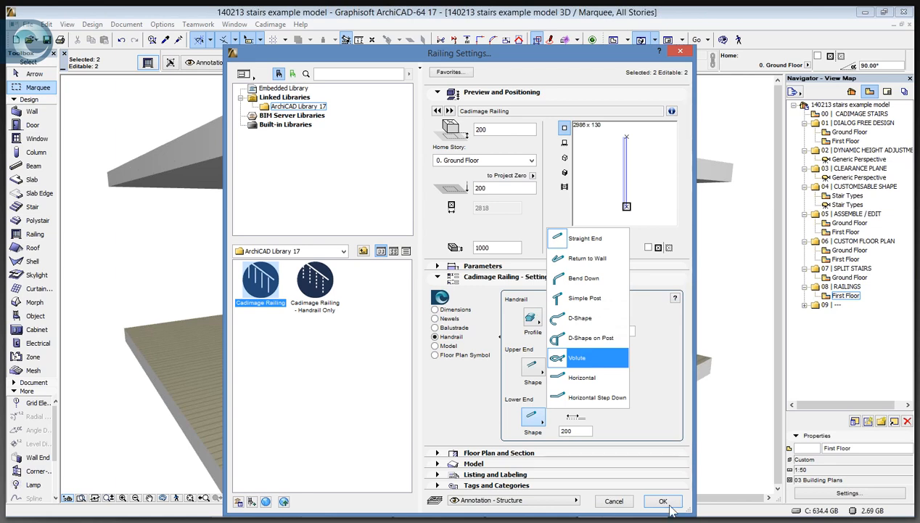
left_click(581, 357)
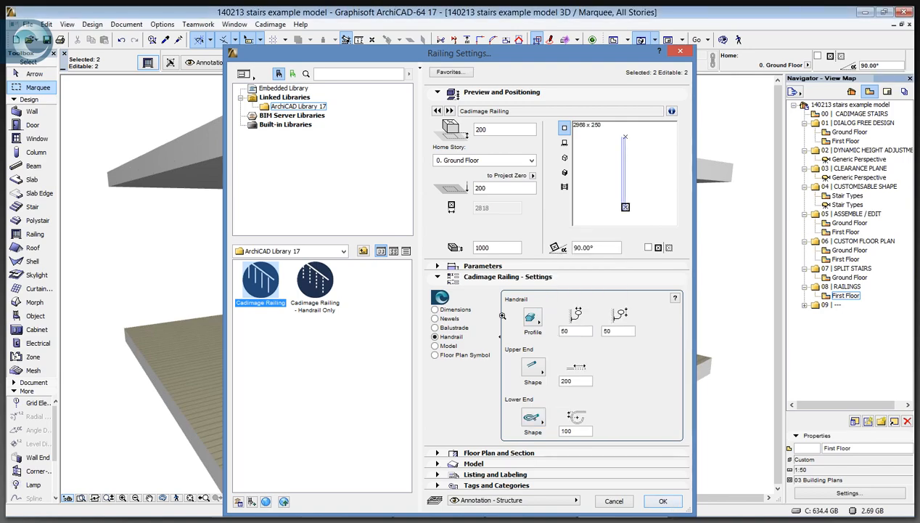
key("Return")
Inspect the lower handrail end up close in 3D, and check the railings in the first floor plan.
left_click(451, 354)
left_click(511, 304)
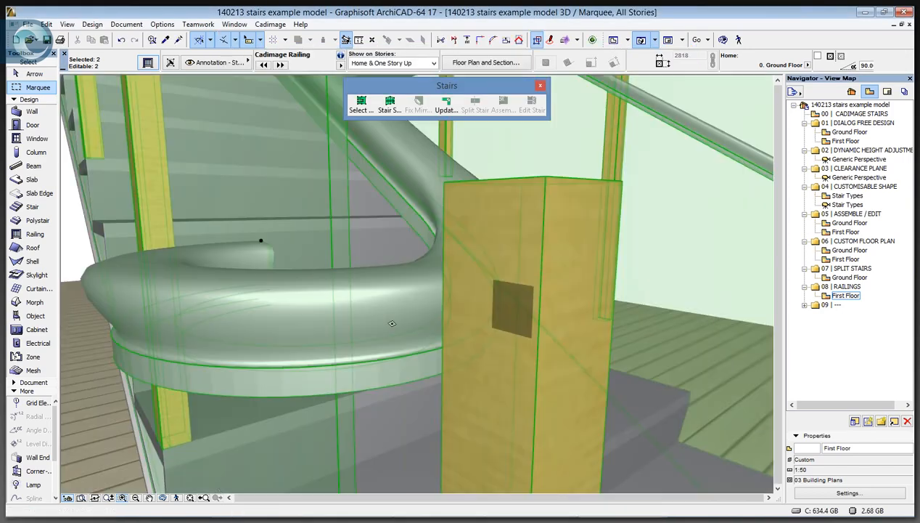
key("Escape")
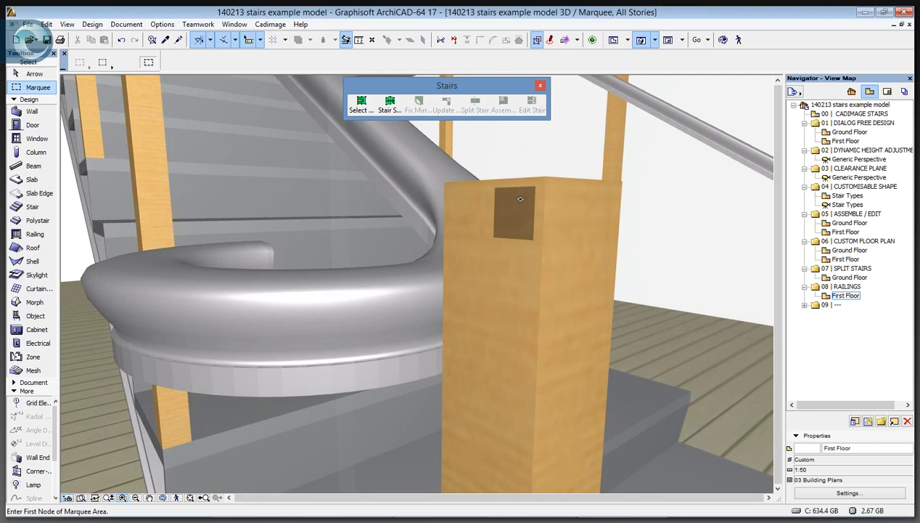
key("F2")
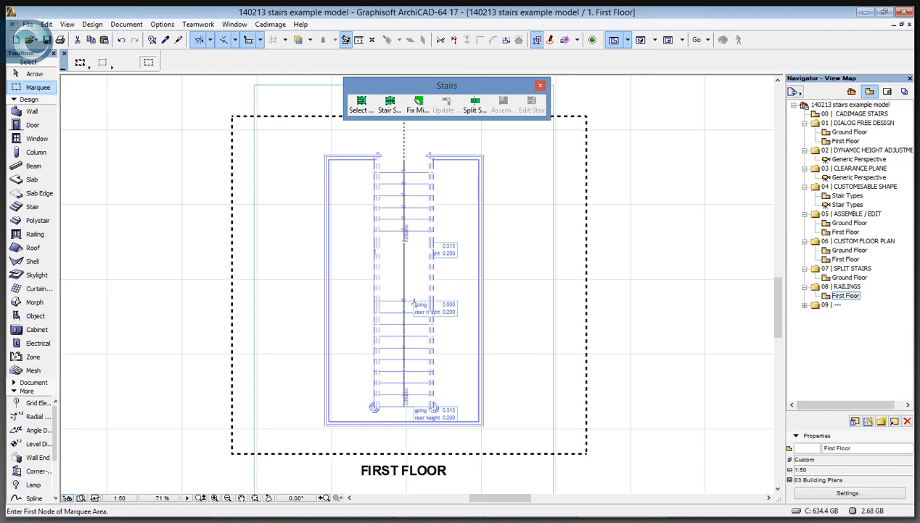
key("Escape")
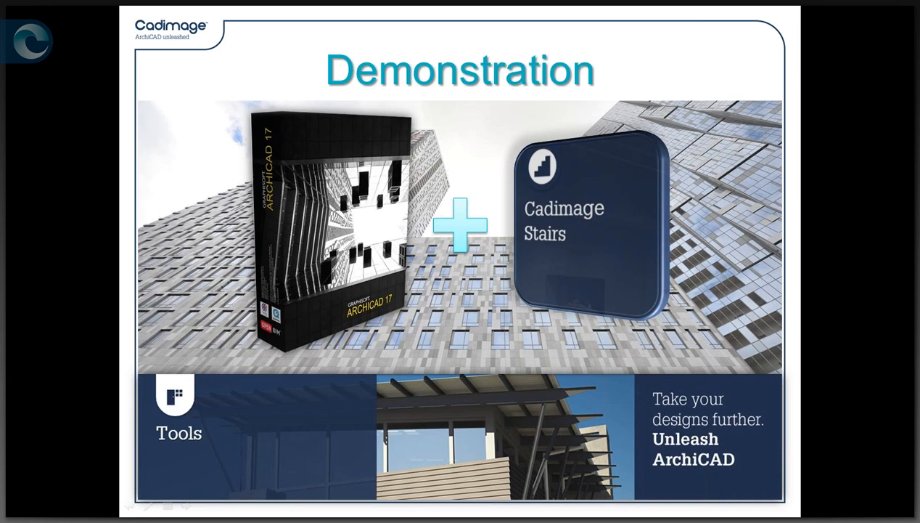
key("Right")
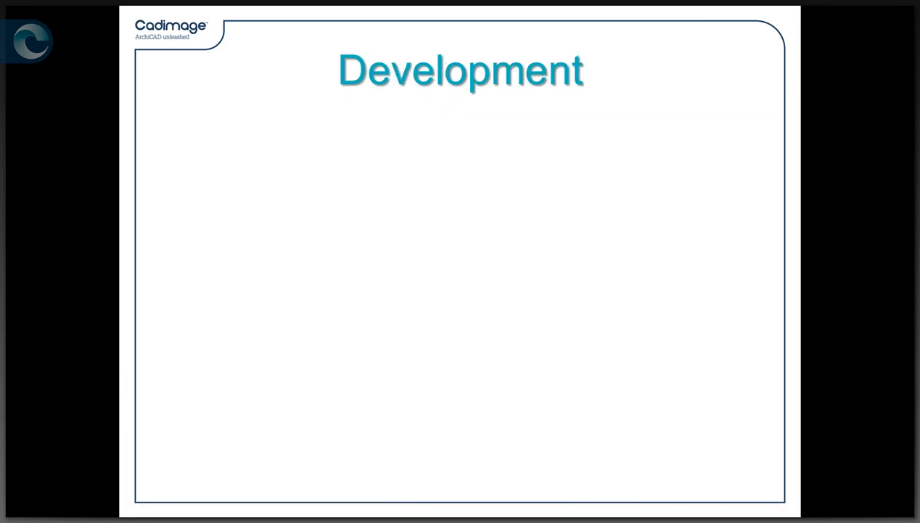